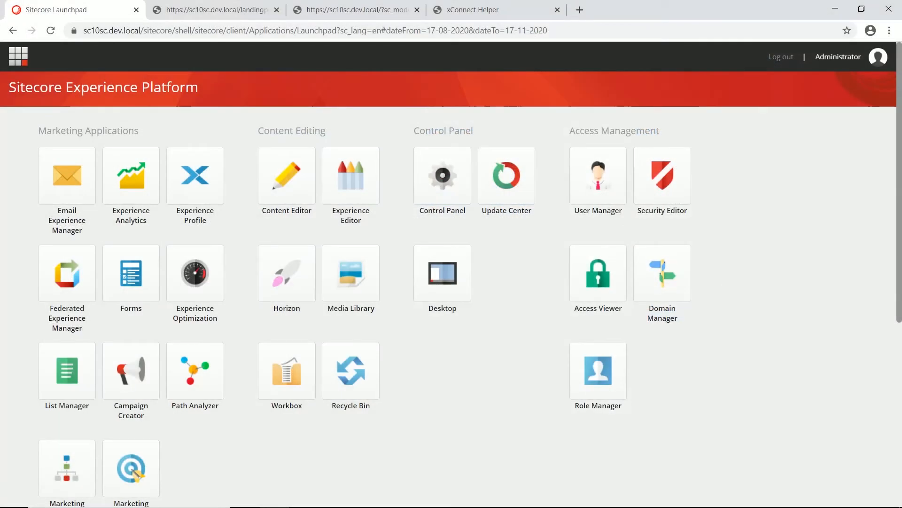
# Step: Leave the agenda slides and bring up the 'Your mountain retreat' landing page in the browser
pyautogui.click(219, 13)
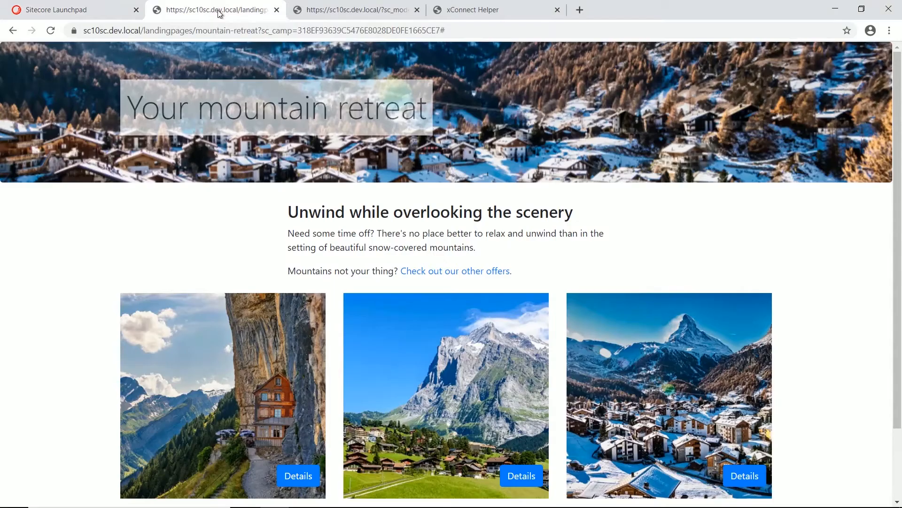
# Step: Reload the mountain-retreat landing page and expand the Appenzellerland and Grindelwald descriptions
pyautogui.click(209, 32)
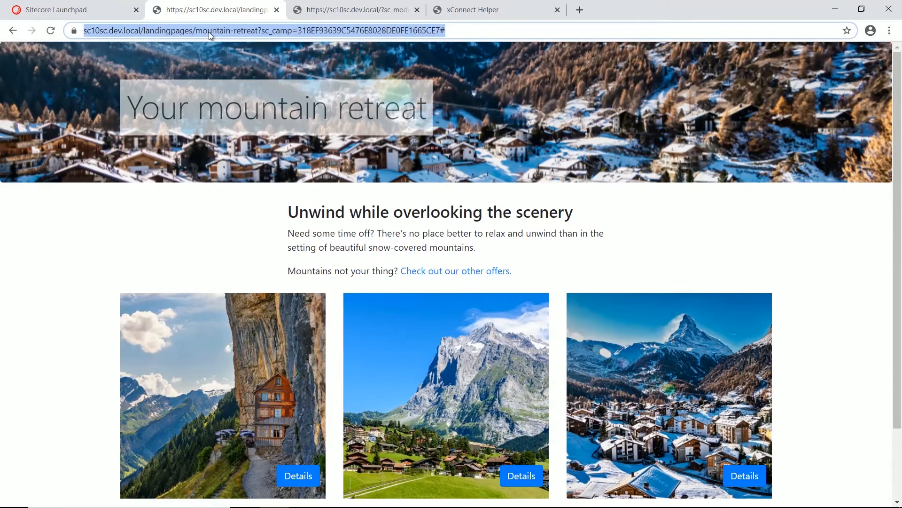
pyautogui.press('Return')
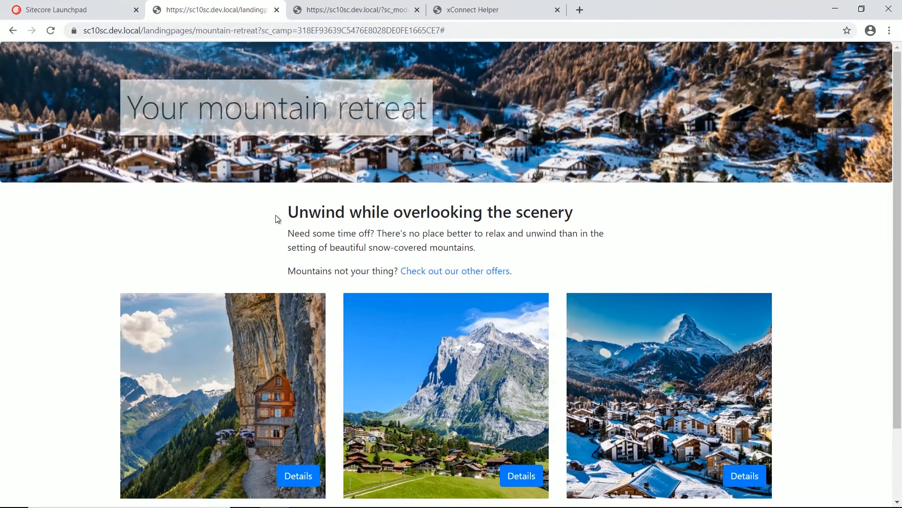
pyautogui.scroll(-2, 348, 301)
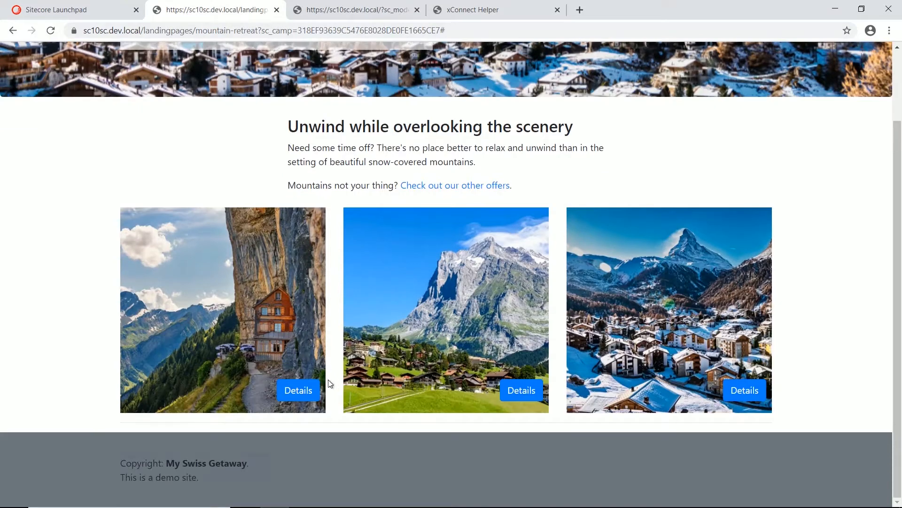
pyautogui.click(298, 391)
pyautogui.scroll(-1, 299, 396)
pyautogui.scroll(-1, 298, 396)
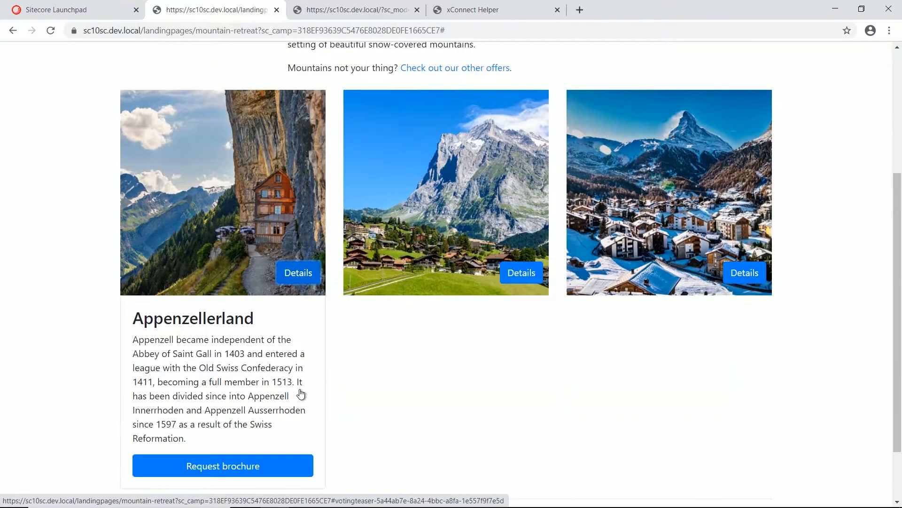
pyautogui.click(523, 279)
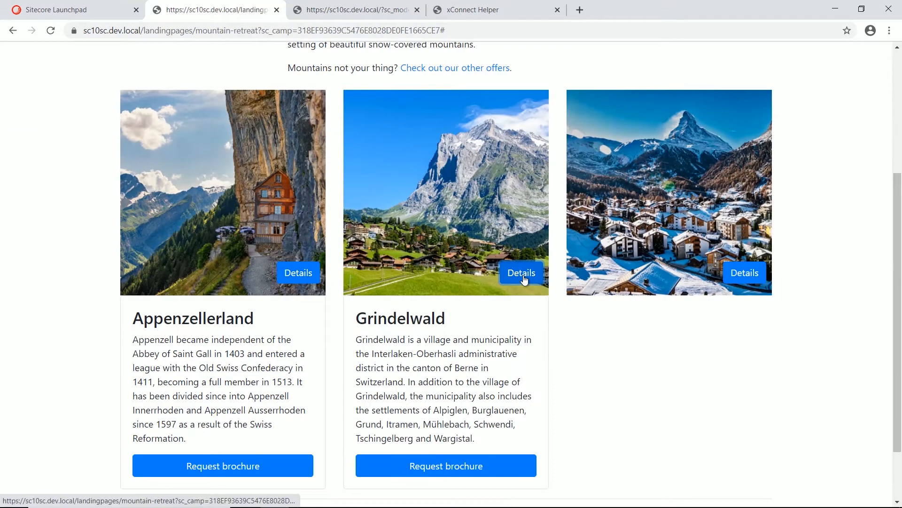
pyautogui.scroll(1, 467, 147)
# Step: On the other offers page, expand Zermatt and Zürich and request the Zürich brochure
pyautogui.click(468, 128)
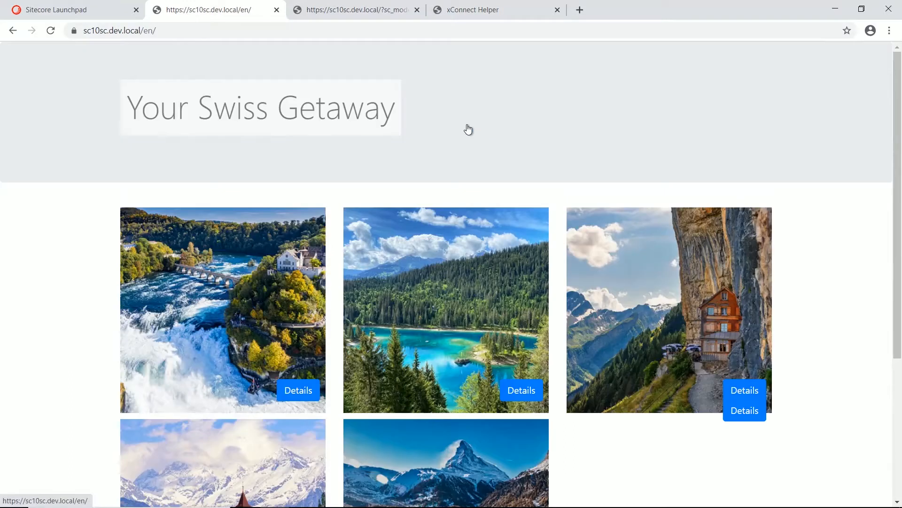
pyautogui.scroll(-3, 458, 207)
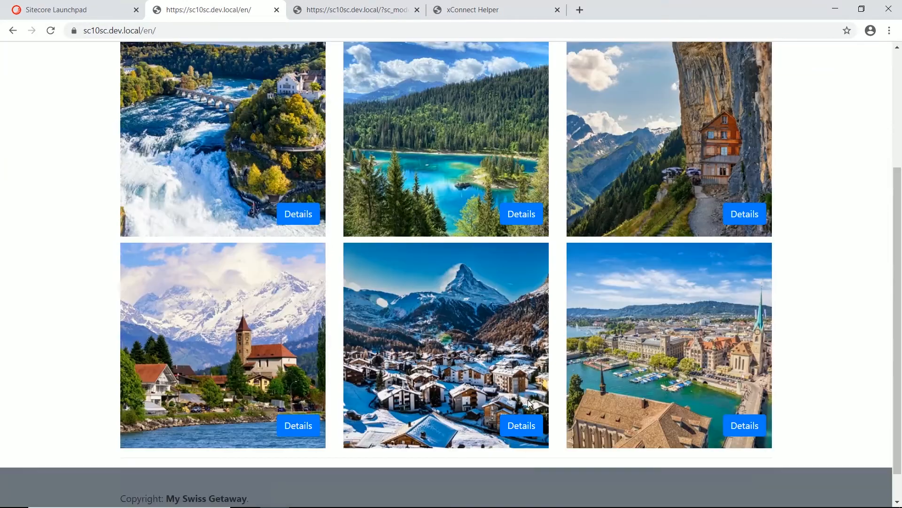
pyautogui.click(511, 426)
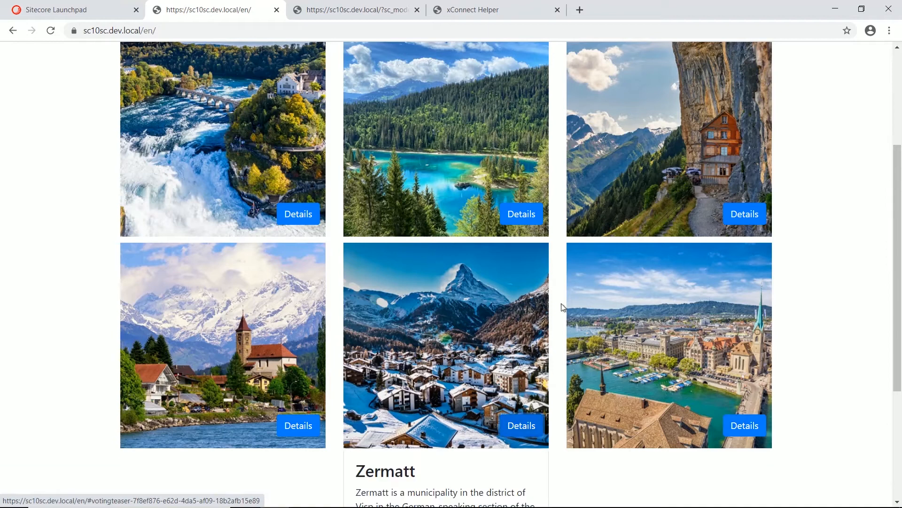
pyautogui.click(733, 423)
pyautogui.scroll(-2, 714, 360)
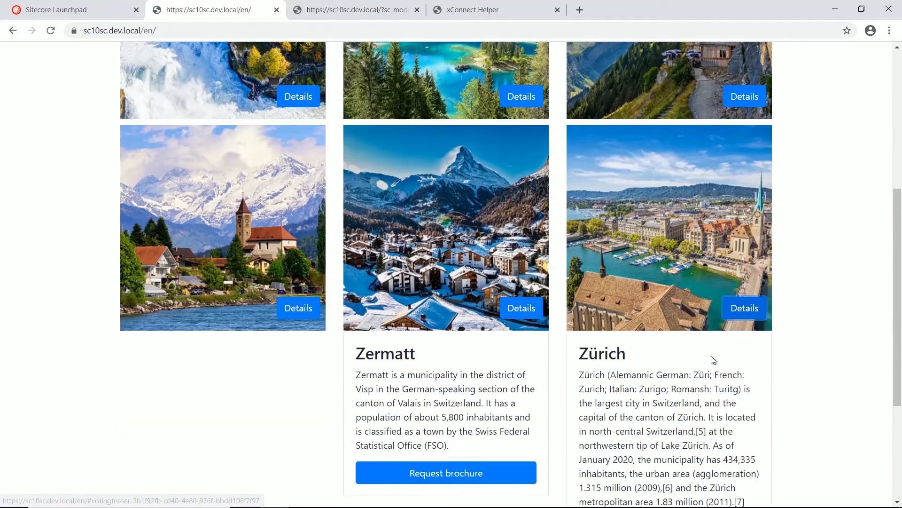
pyautogui.scroll(-2, 714, 360)
pyautogui.click(684, 467)
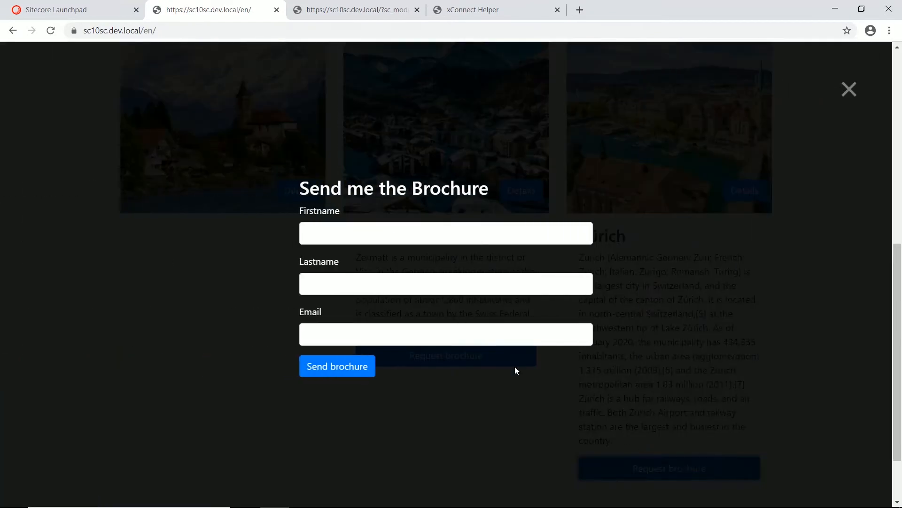
# Step: Fill in the contact's first name, last name and e-mail, send the brochure request, and confirm
pyautogui.click(328, 233)
pyautogui.click(328, 258)
pyautogui.click(328, 284)
pyautogui.click(328, 308)
pyautogui.click(328, 334)
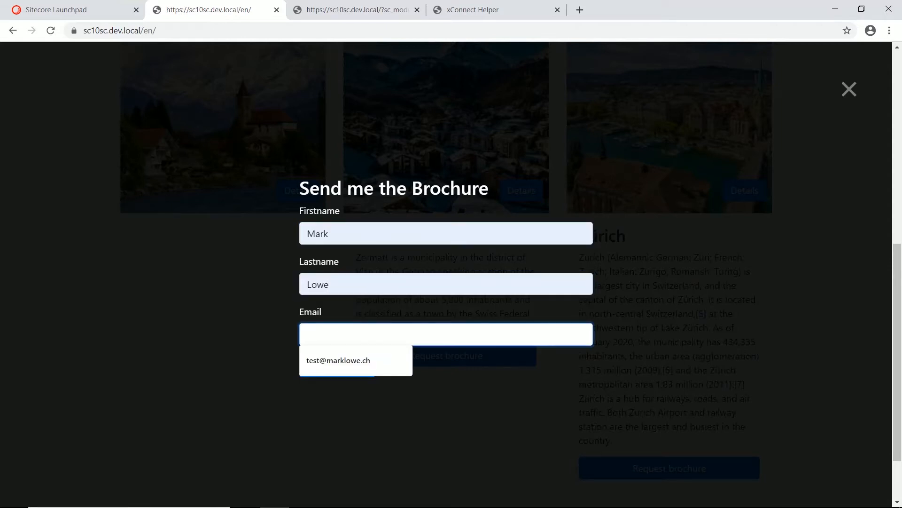
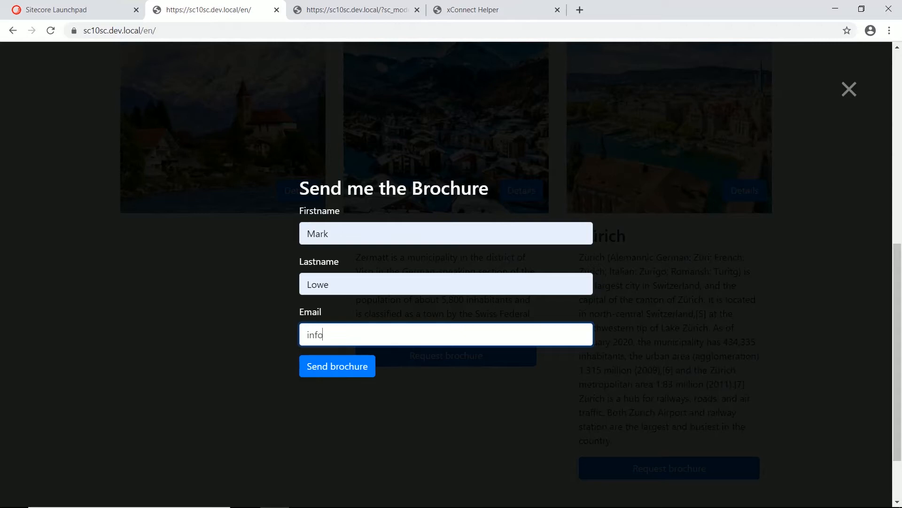
pyautogui.click(336, 364)
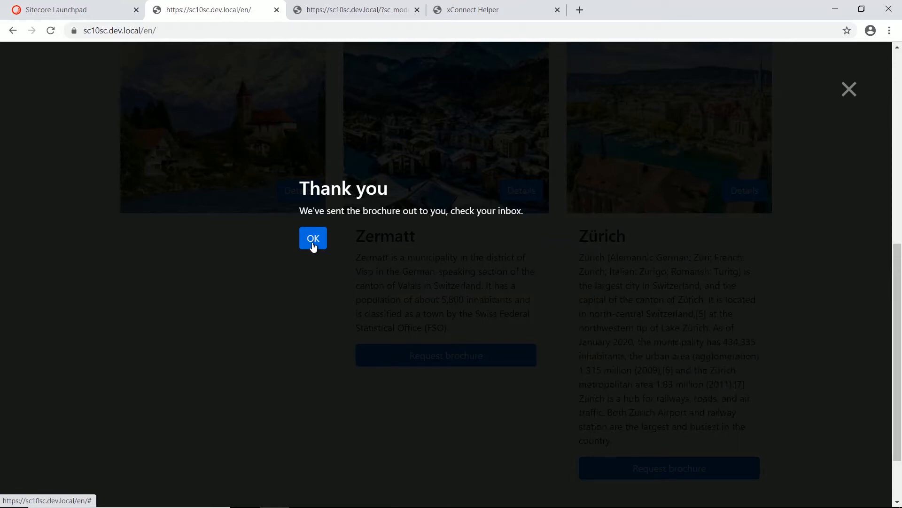
pyautogui.click(313, 243)
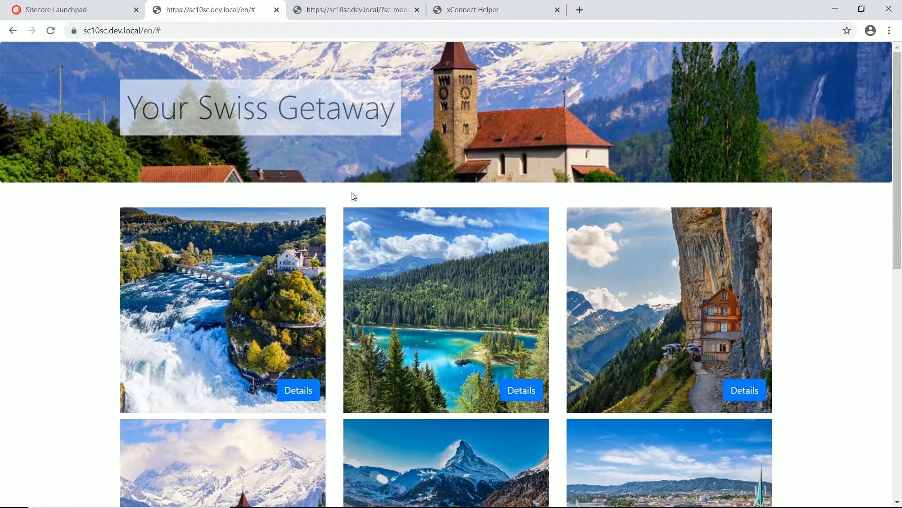
# Step: Reload xConnect Helper at 125% zoom to show the identified contact's details
pyautogui.click(470, 11)
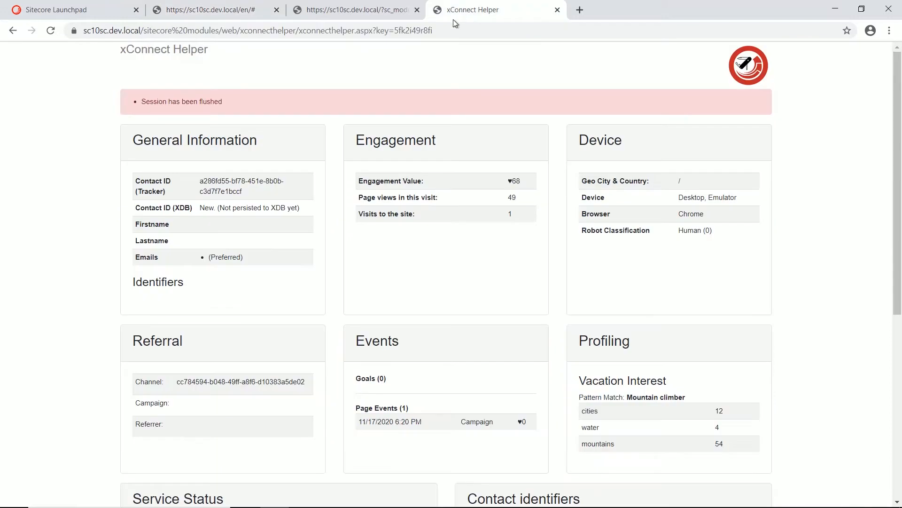
pyautogui.hotkey('ctrl', 'l')
pyautogui.press('Return')
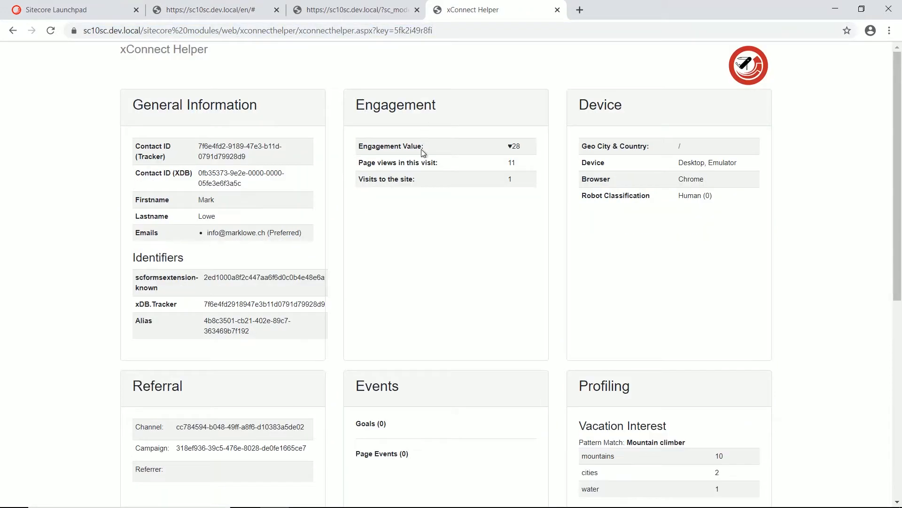
pyautogui.hotkey('ctrl', '+')
pyautogui.hotkey('ctrl', '+')
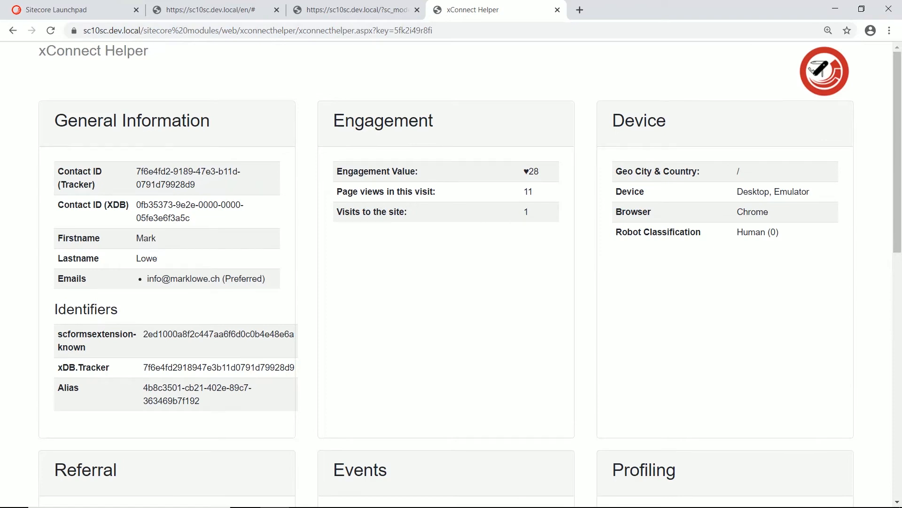
pyautogui.scroll(-10, 367, 232)
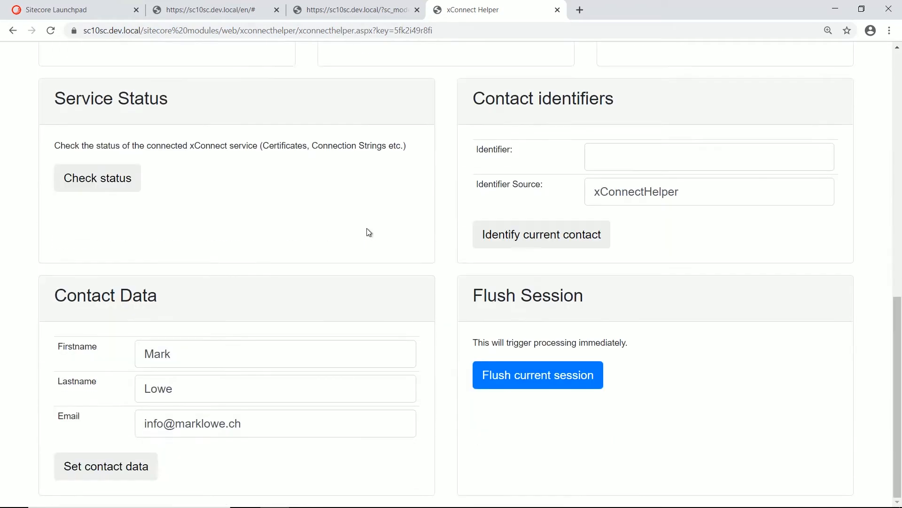
pyautogui.scroll(4, 369, 232)
pyautogui.scroll(-4, 376, 249)
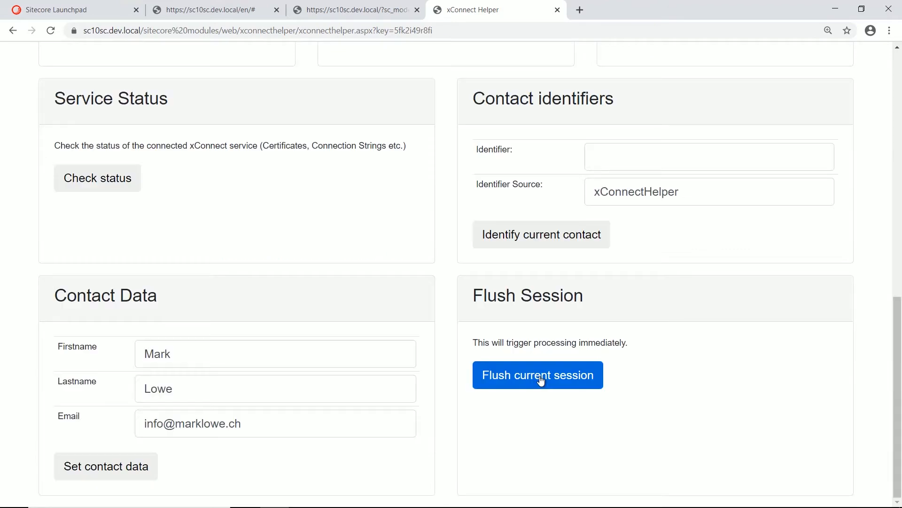
# Step: Flush the current session for processing and return to the Sitecore Launchpad
pyautogui.click(540, 378)
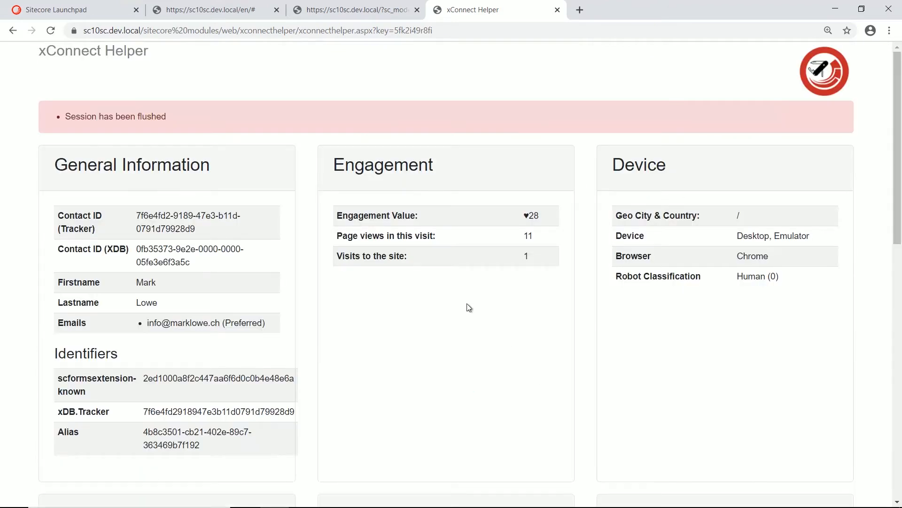
pyautogui.hotkey('ctrl', '+')
pyautogui.hotkey('ctrl', '-')
pyautogui.hotkey('ctrl', '-')
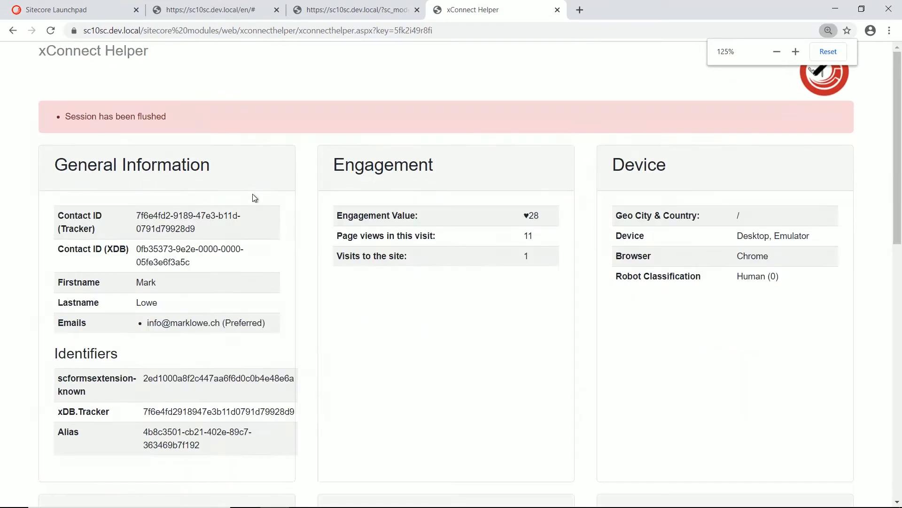
pyautogui.hotkey('ctrl', '1')
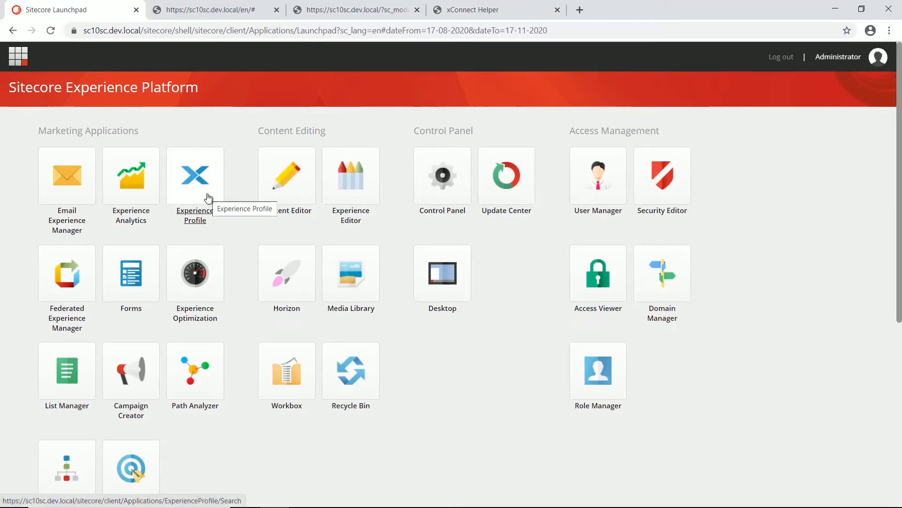
# Step: Open the new contact in Experience Profile and review its outcome, goals and Mountain Retreat campaign
pyautogui.click(208, 198)
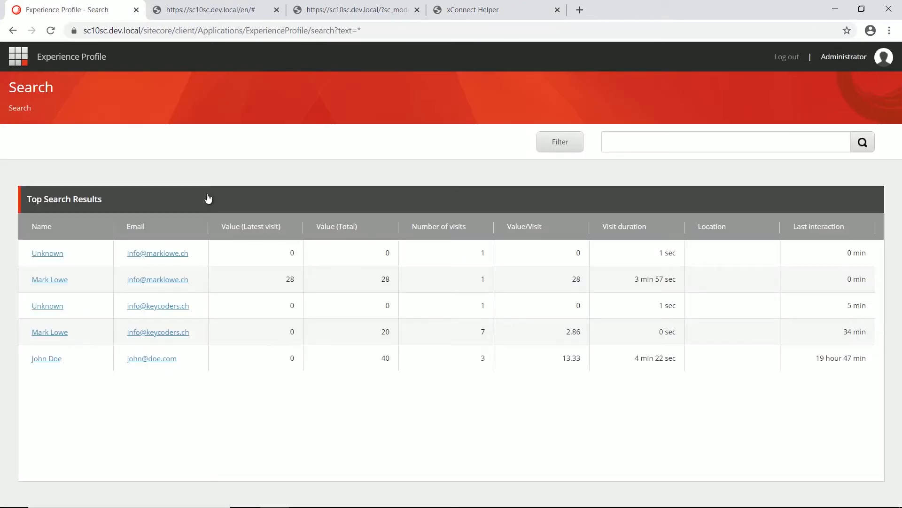
pyautogui.click(70, 281)
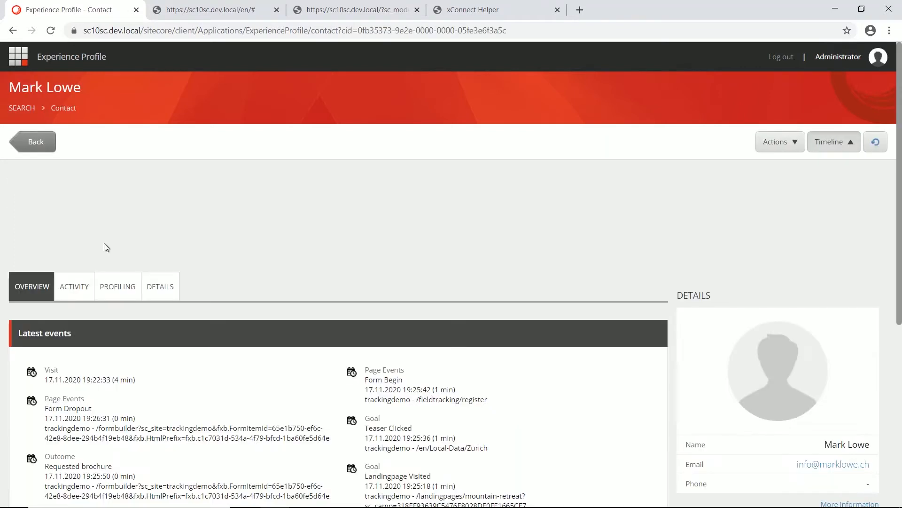
pyautogui.scroll(-5, 104, 244)
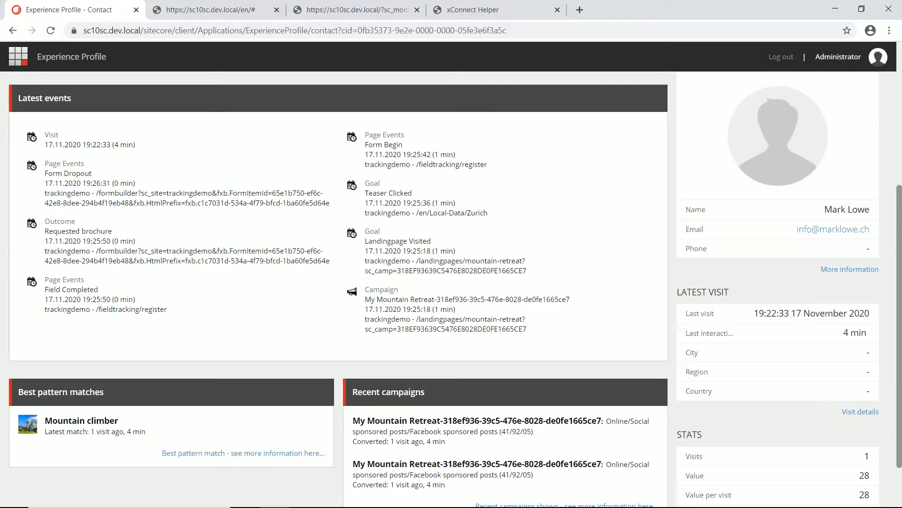
pyautogui.scroll(1, 338, 282)
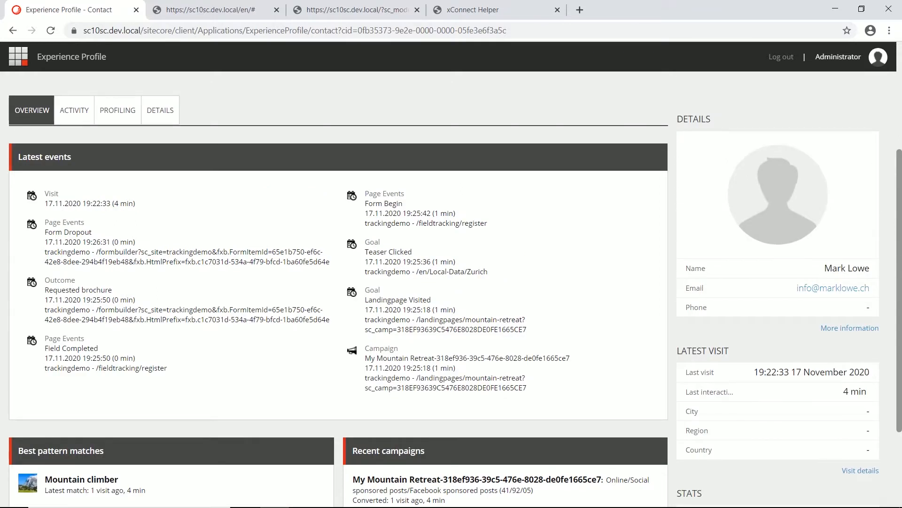
pyautogui.click(21, 64)
# Step: Open the Anmeldung form in Sitecore Forms and review its Send brochure button's submit actions
pyautogui.click(136, 281)
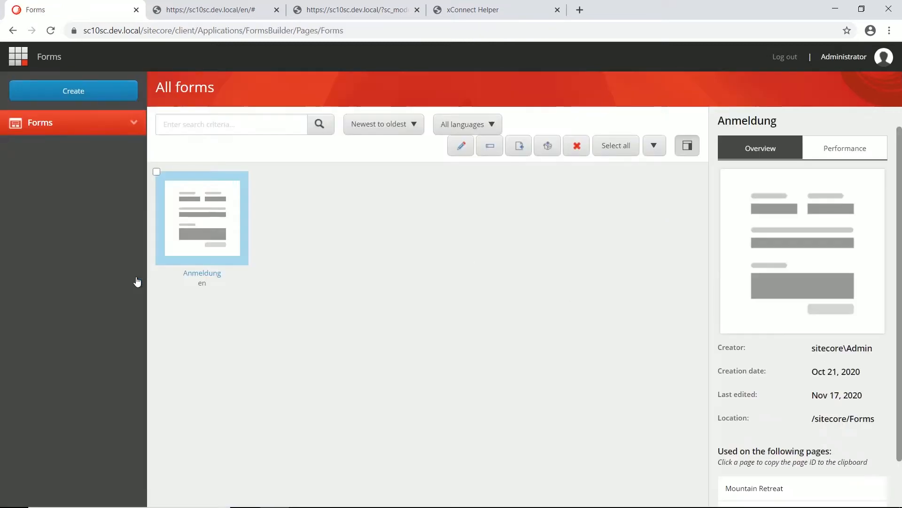
pyautogui.click(209, 277)
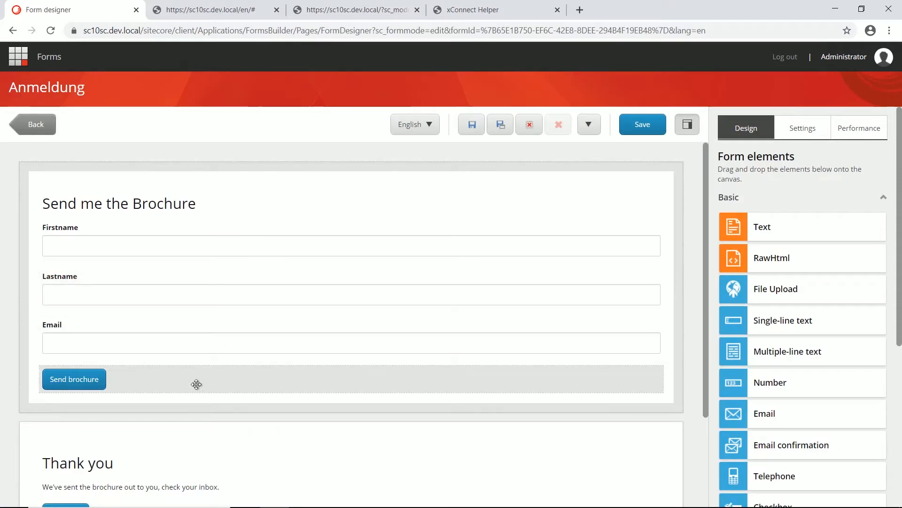
pyautogui.click(197, 384)
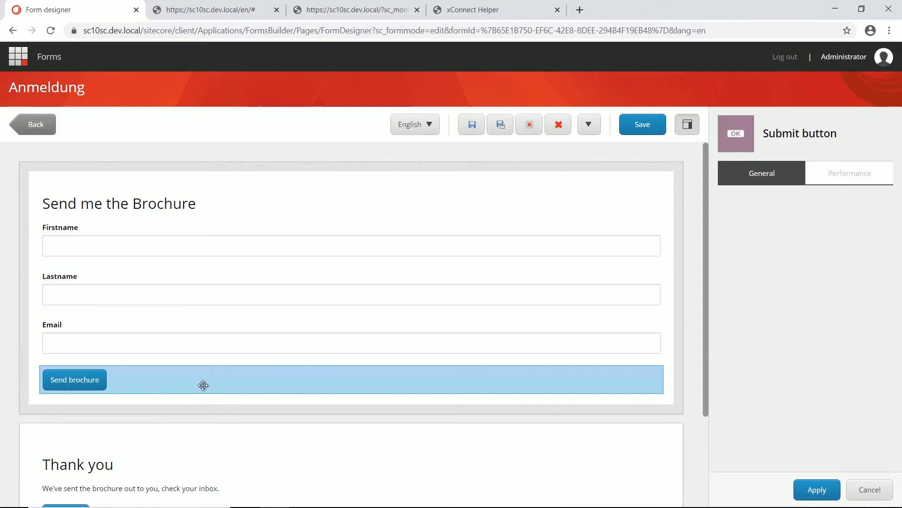
pyautogui.scroll(-5, 802, 342)
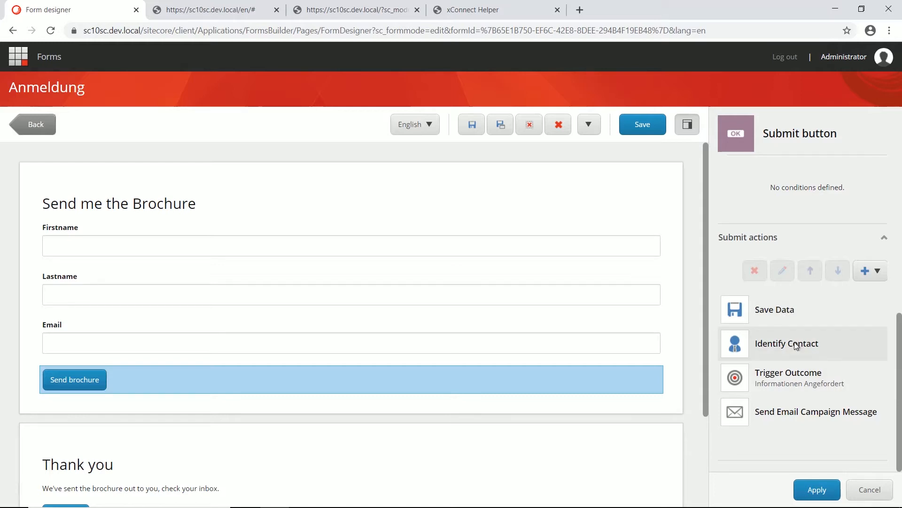
pyautogui.click(804, 354)
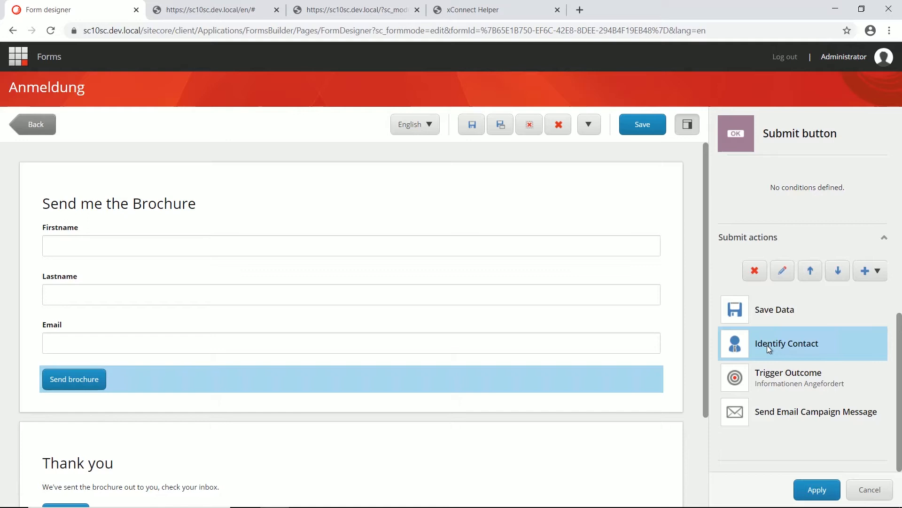
# Step: Check that Identify Contact uses the Email field as identifier, closing its settings unchanged
pyautogui.click(781, 271)
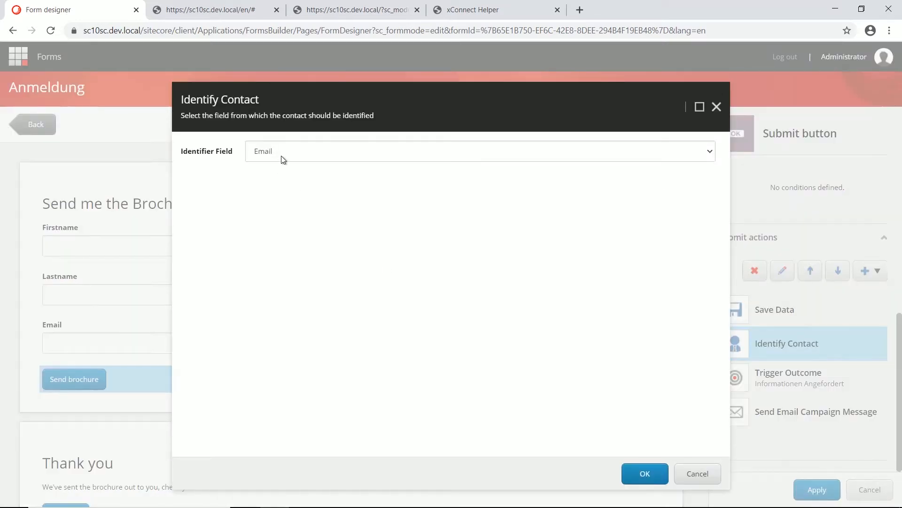
pyautogui.click(302, 154)
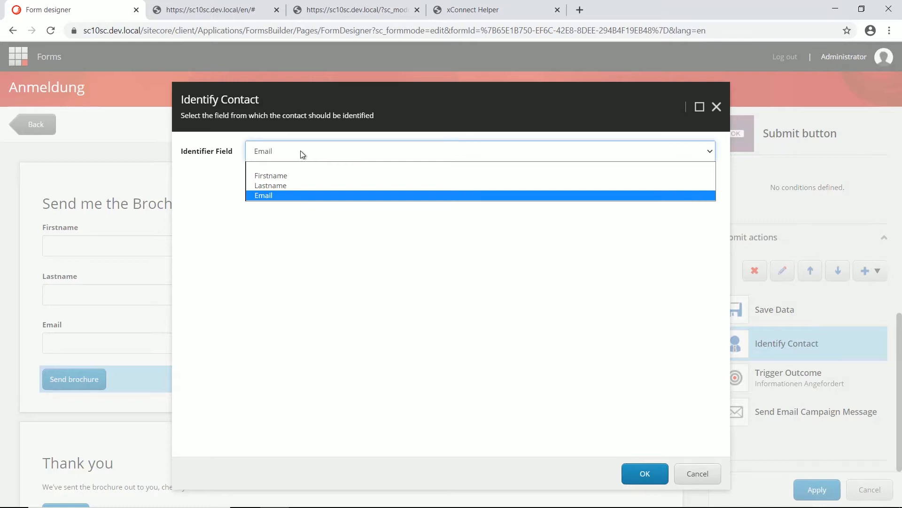
pyautogui.click(301, 151)
pyautogui.click(695, 475)
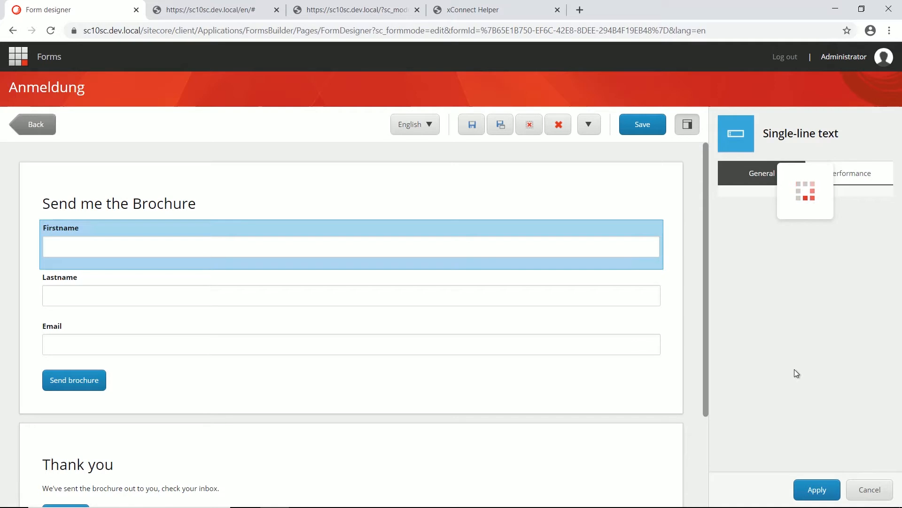
# Step: Confirm the Firstname field keeps the First Name value provider, then select the Send brochure button
pyautogui.scroll(-12, 794, 369)
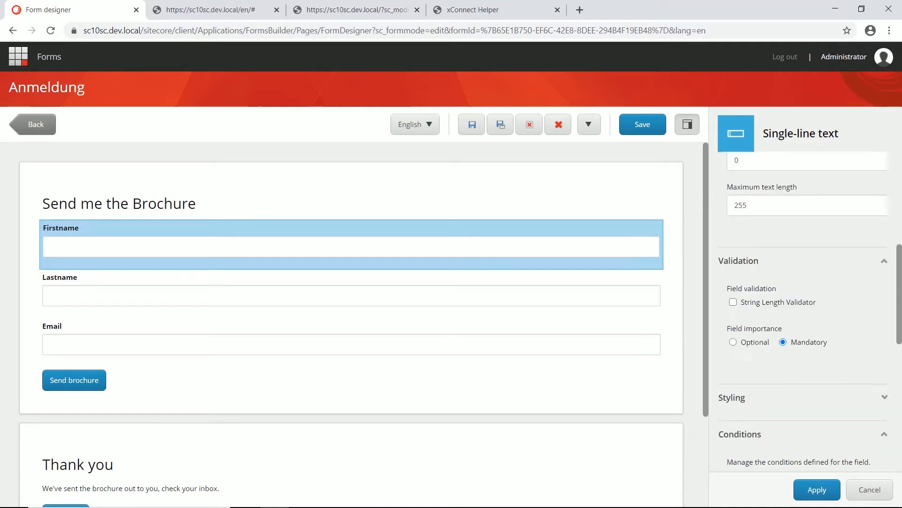
pyautogui.scroll(-3, 796, 373)
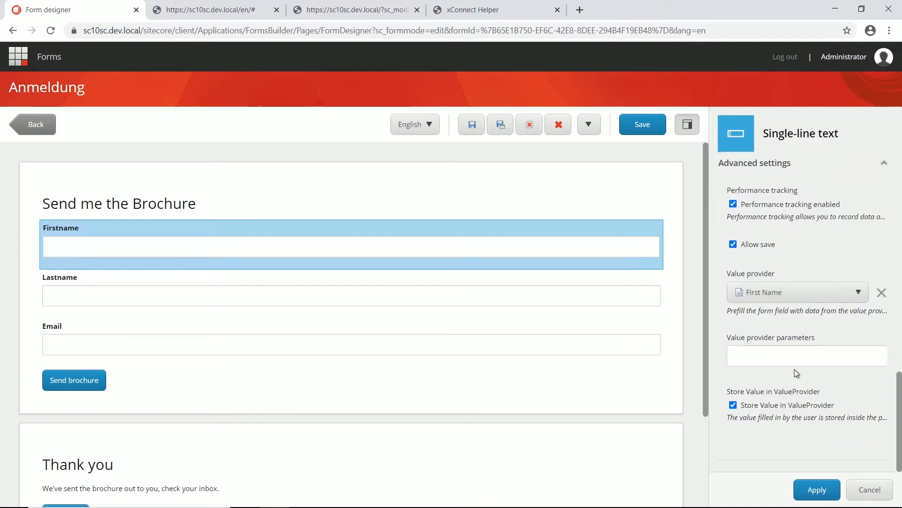
pyautogui.click(770, 293)
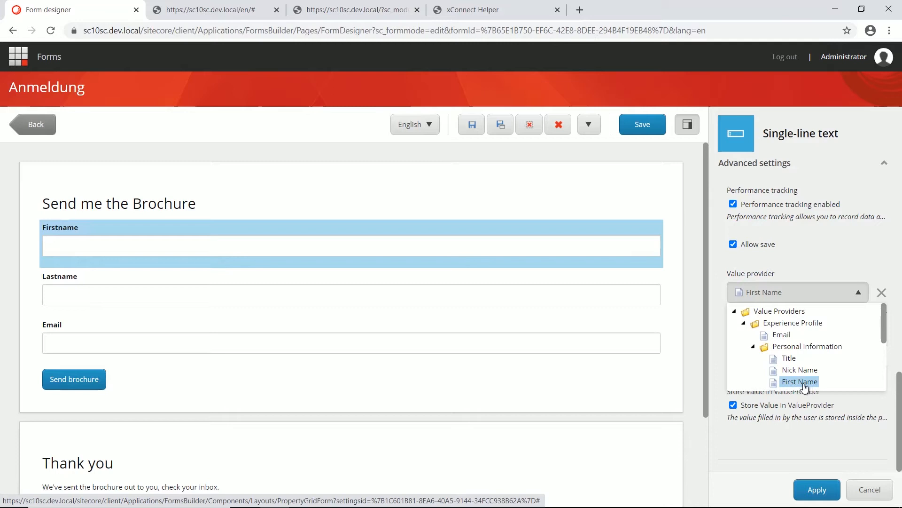
pyautogui.click(831, 266)
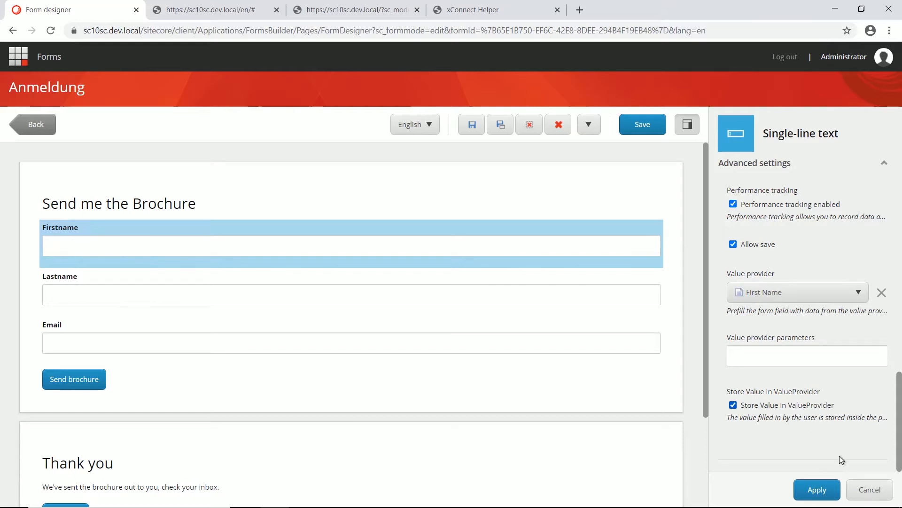
pyautogui.click(870, 490)
pyautogui.click(644, 381)
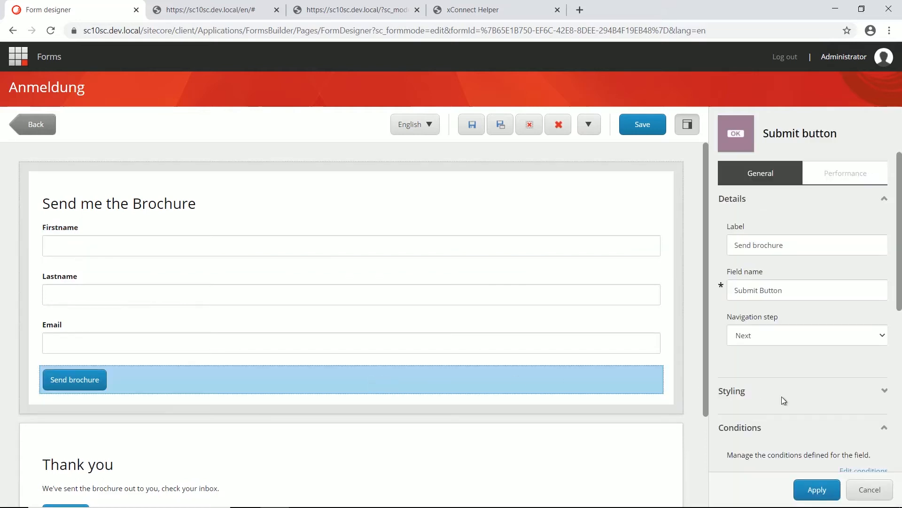
pyautogui.scroll(-8, 790, 397)
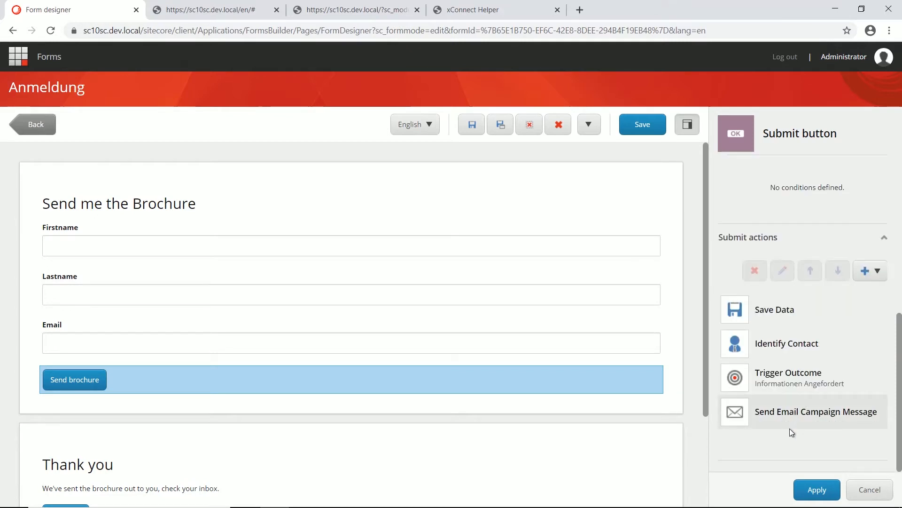
pyautogui.click(802, 379)
pyautogui.click(783, 271)
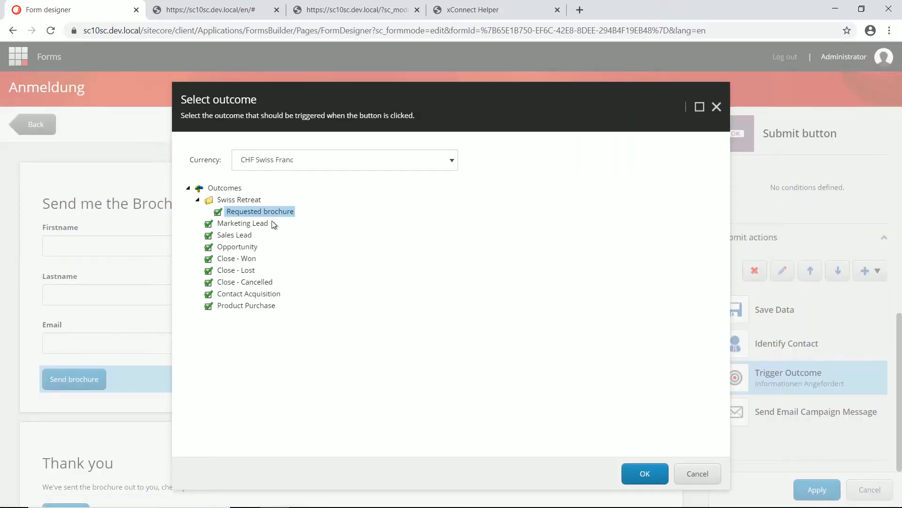
pyautogui.click(699, 474)
pyautogui.click(820, 413)
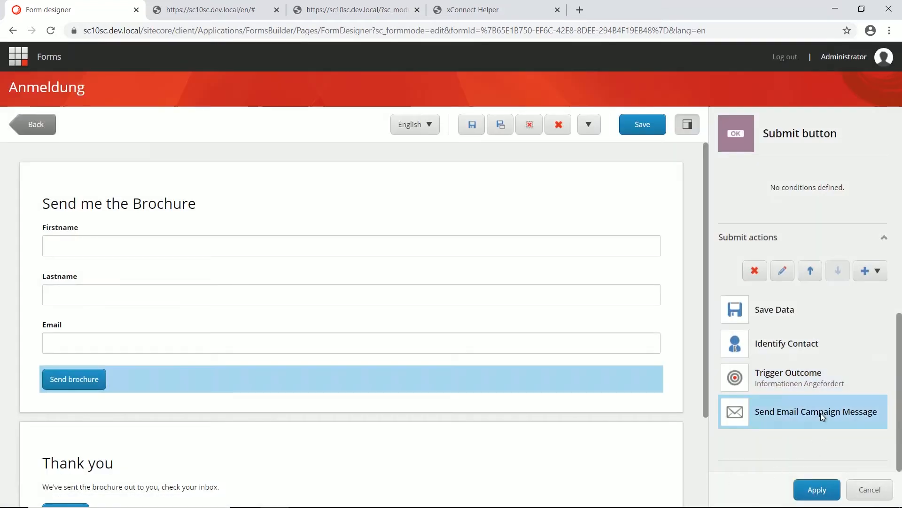
pyautogui.click(786, 275)
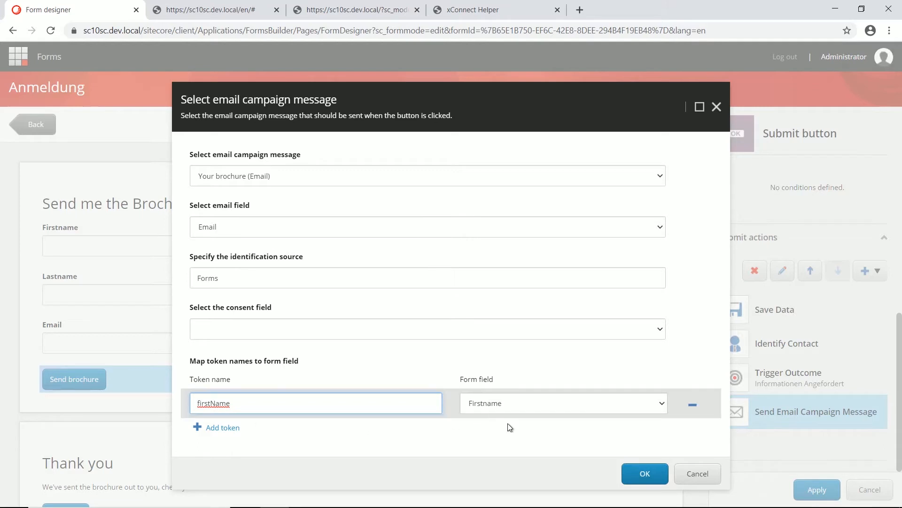
pyautogui.click(697, 478)
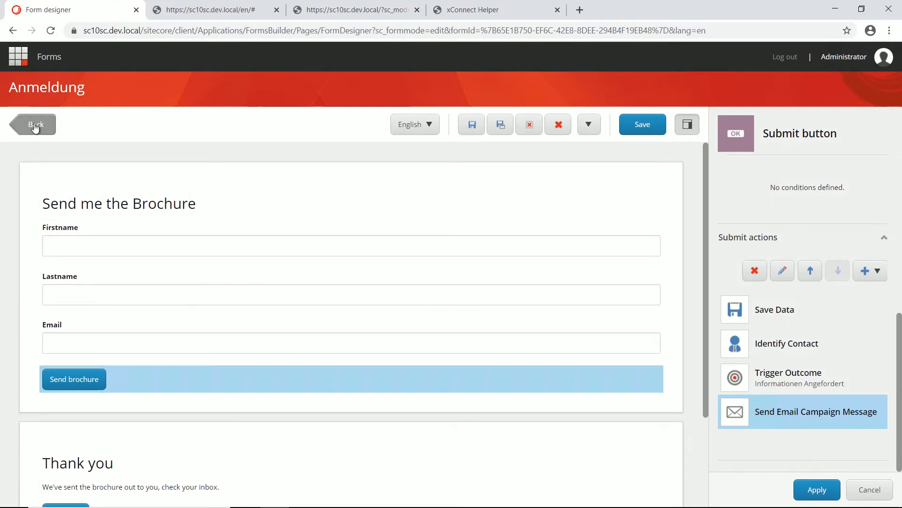
# Step: Open the automated 'Your brochure' campaign in Email Experience Manager and check its PDF attachment
pyautogui.click(19, 56)
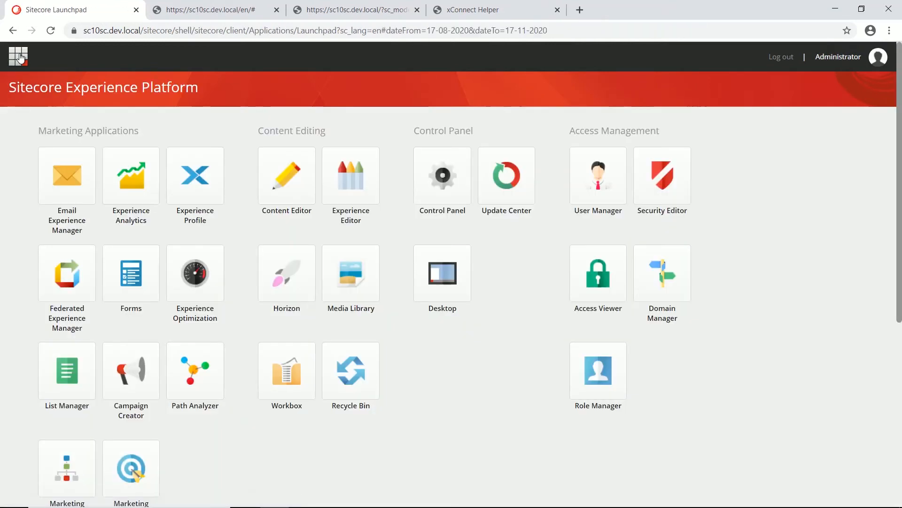
pyautogui.click(69, 231)
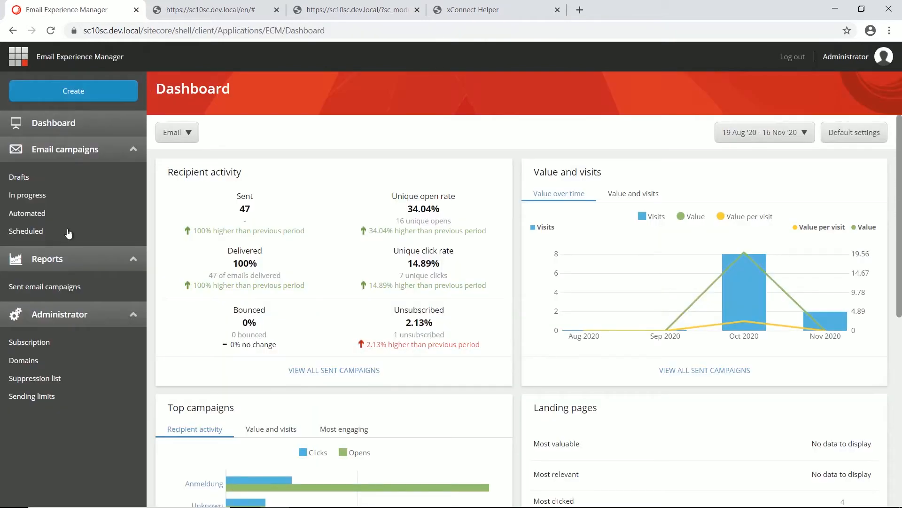
pyautogui.click(33, 215)
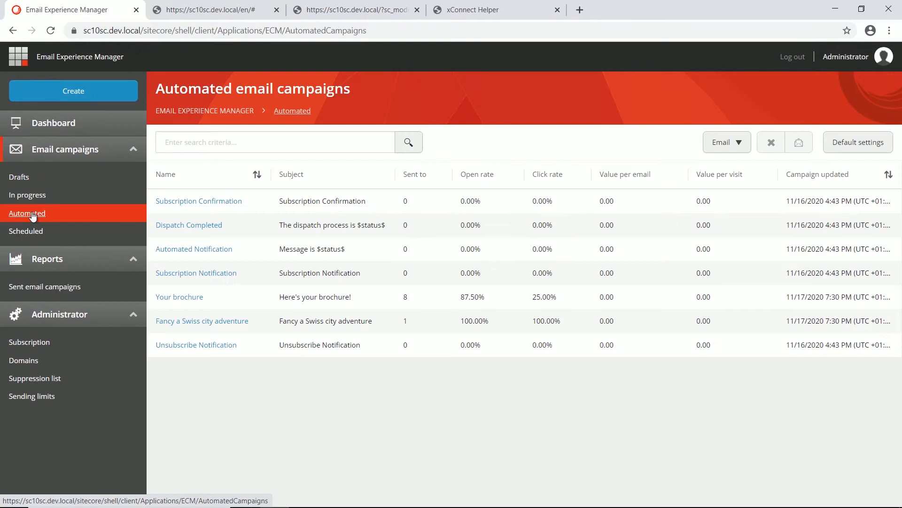
pyautogui.click(182, 301)
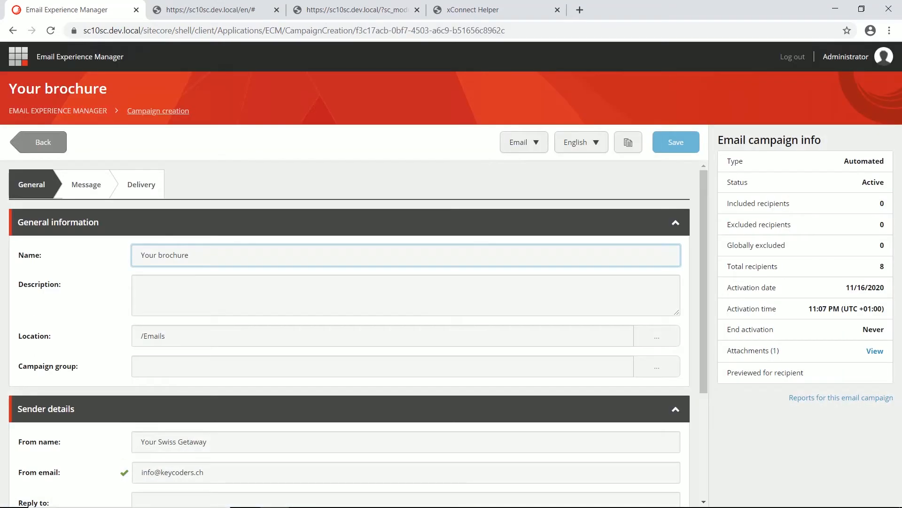
pyautogui.click(876, 352)
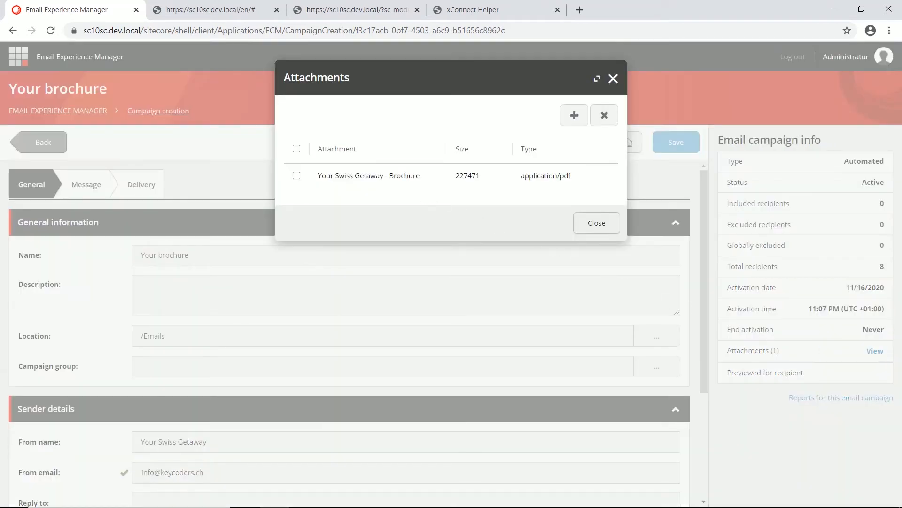
pyautogui.click(612, 79)
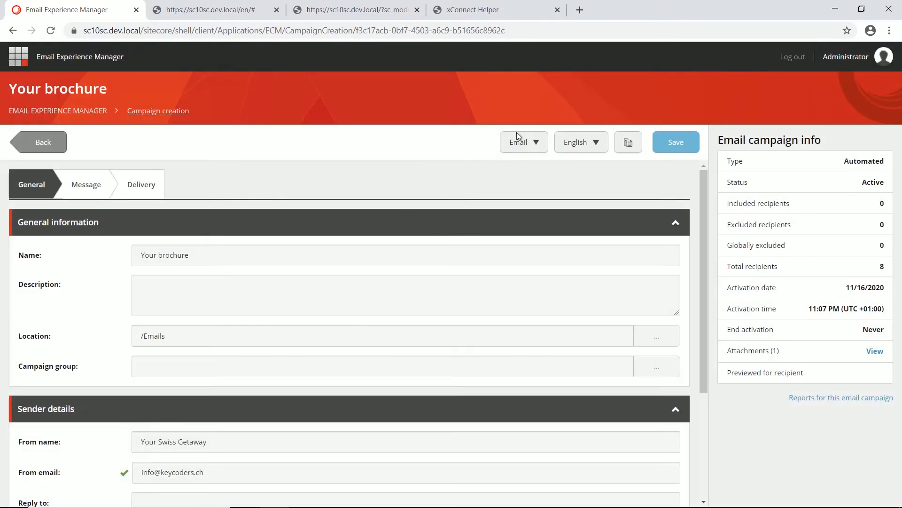
# Step: Review the campaign's message body without saving, then return to the Launchpad
pyautogui.click(92, 195)
pyautogui.scroll(-4, 232, 315)
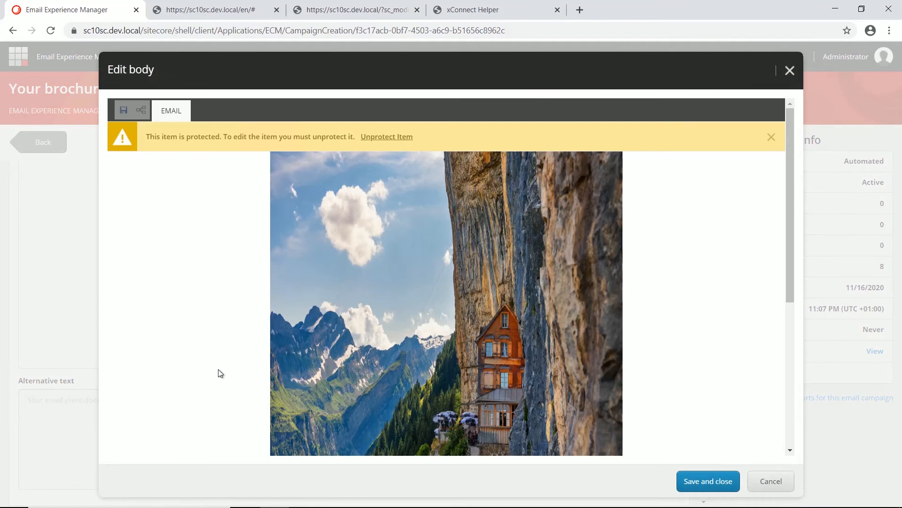
pyautogui.scroll(-5, 218, 372)
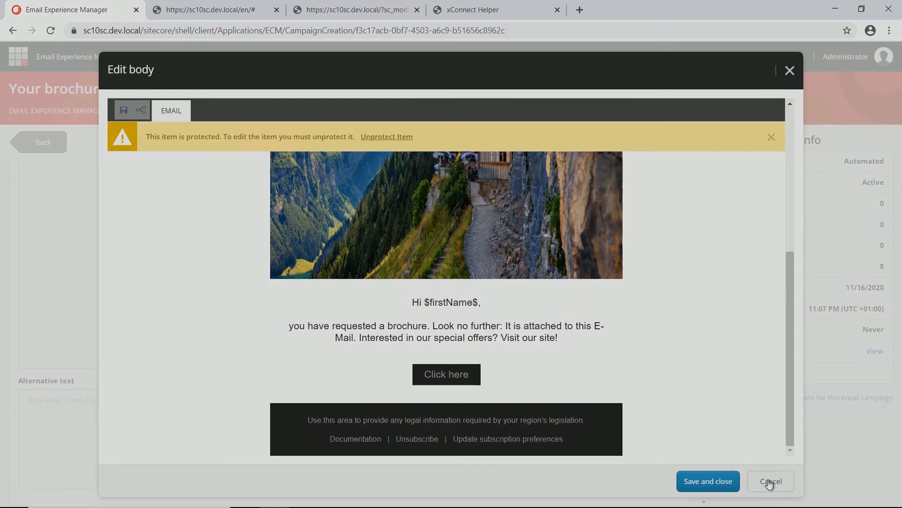
pyautogui.click(770, 481)
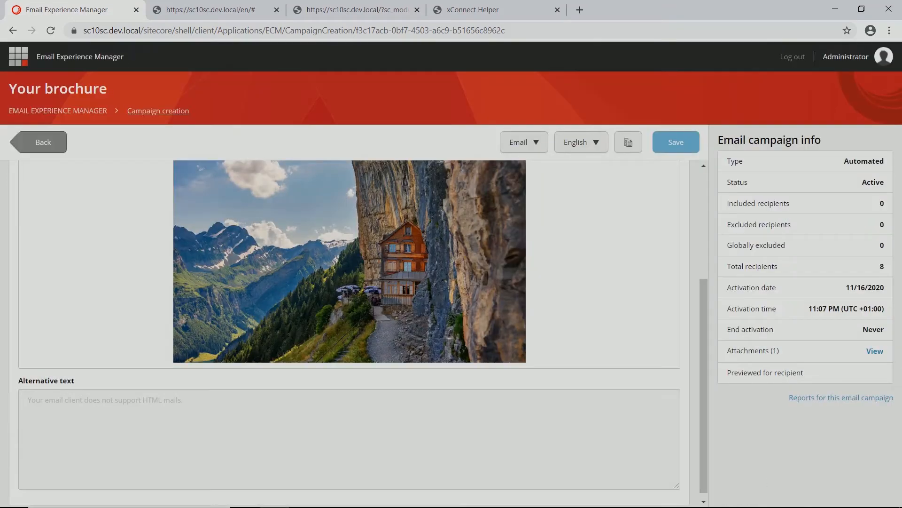
pyautogui.click(43, 142)
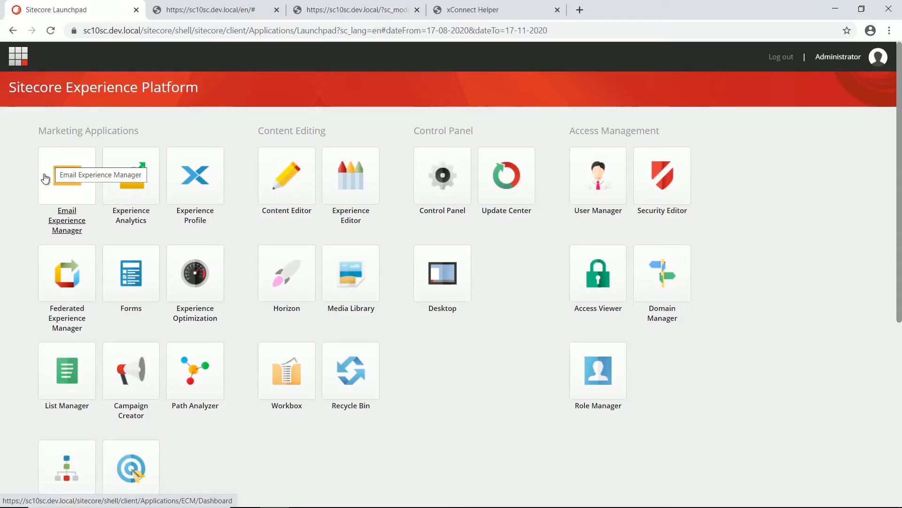
# Step: Open the Brochure request automation campaign and inspect its Requested brochure trigger and add-to-list step
pyautogui.scroll(-1, 22, 311)
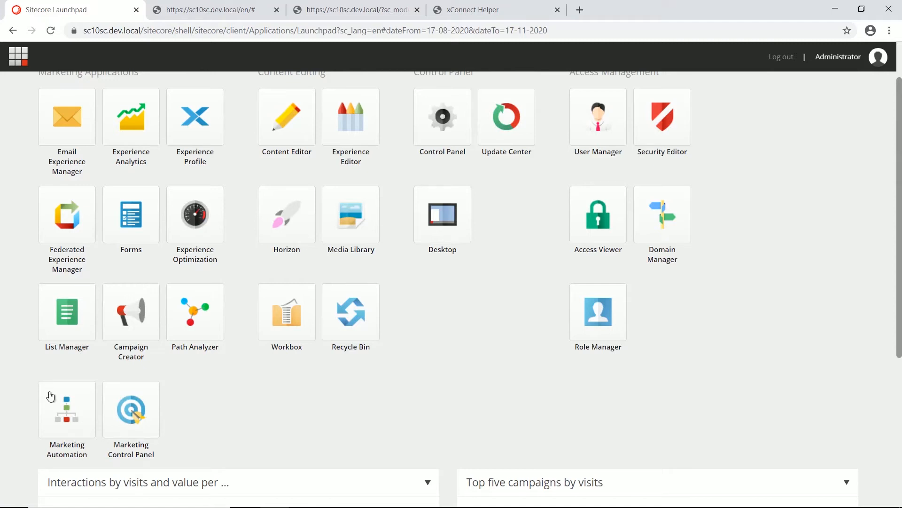
pyautogui.click(67, 419)
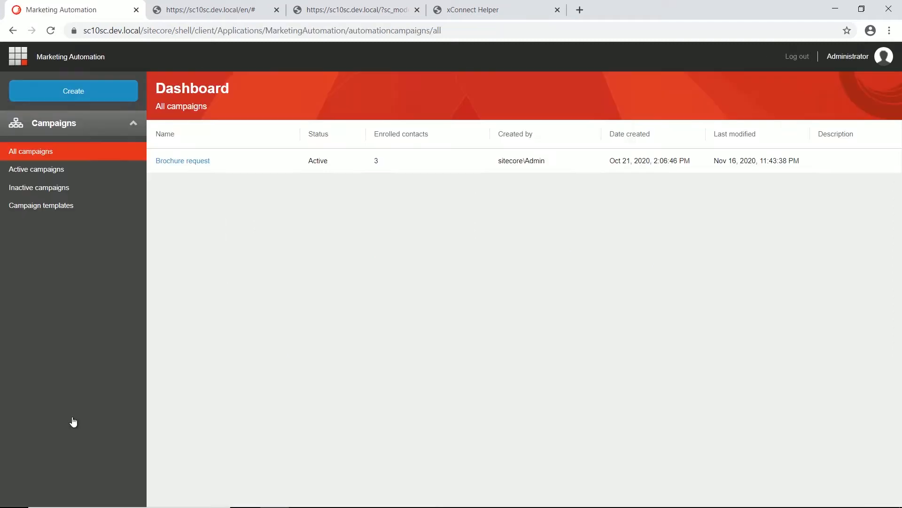
pyautogui.click(197, 162)
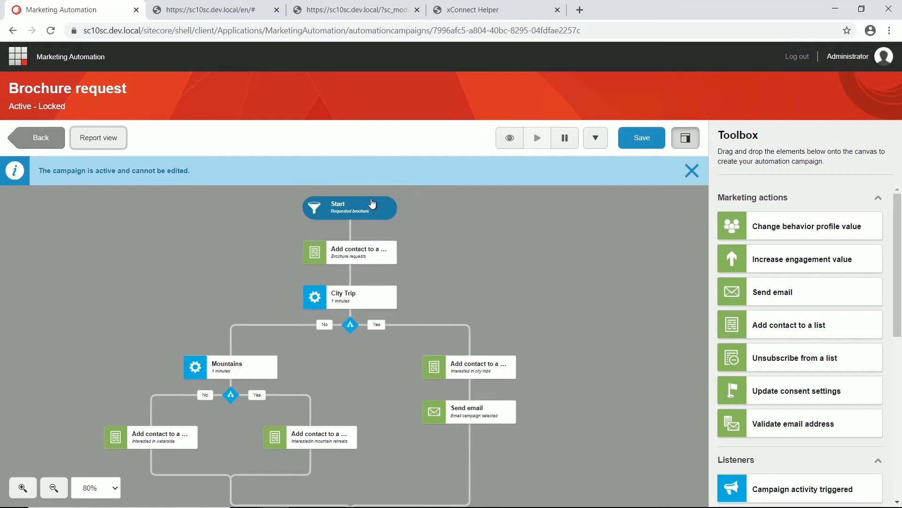
pyautogui.click(377, 208)
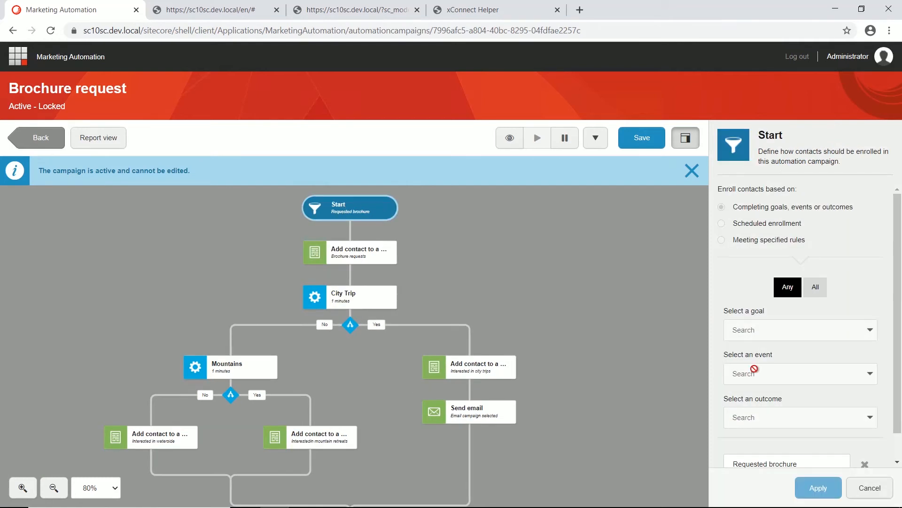
pyautogui.scroll(-1, 752, 371)
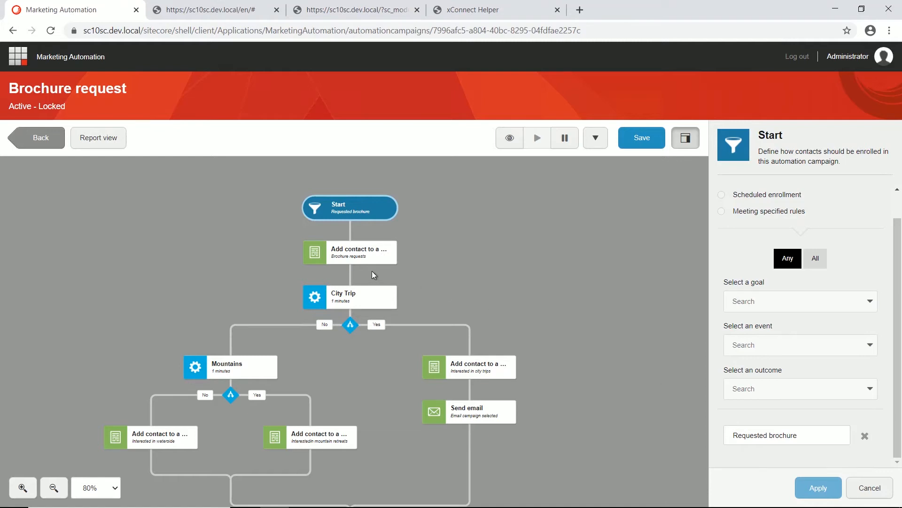
pyautogui.click(364, 260)
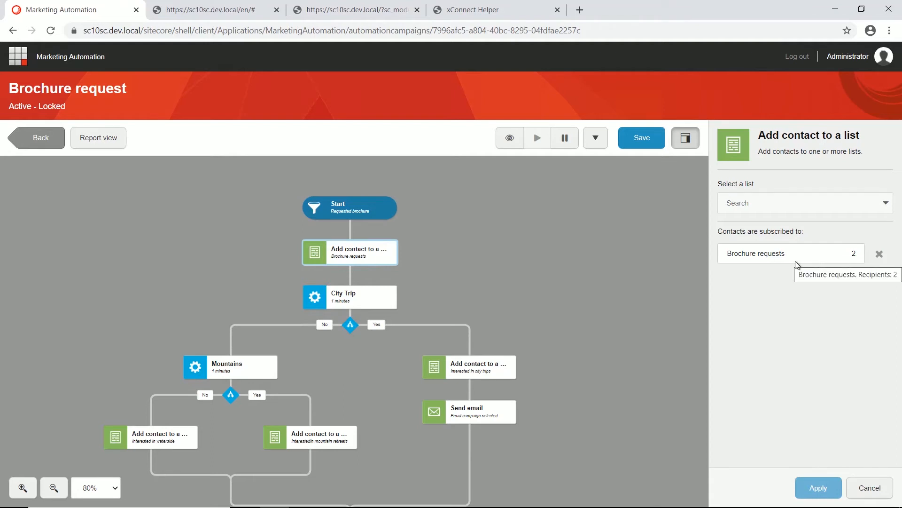
# Step: Review the City Trip listener, the city trips list step, the Send email step and the Mountains listener
pyautogui.click(388, 322)
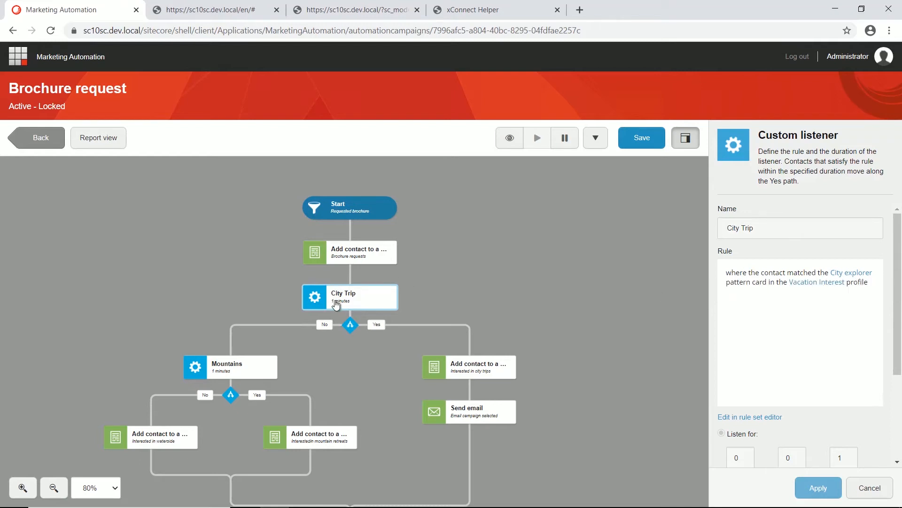
pyautogui.click(474, 366)
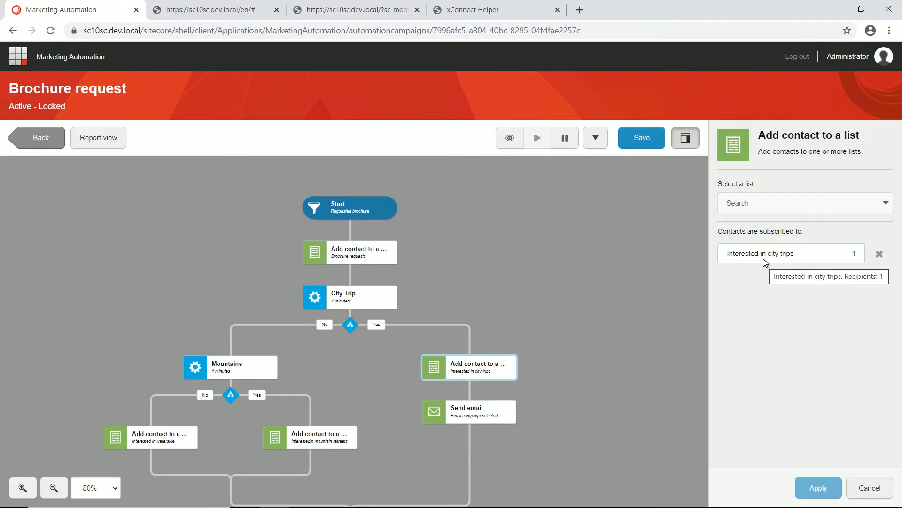
pyautogui.click(468, 413)
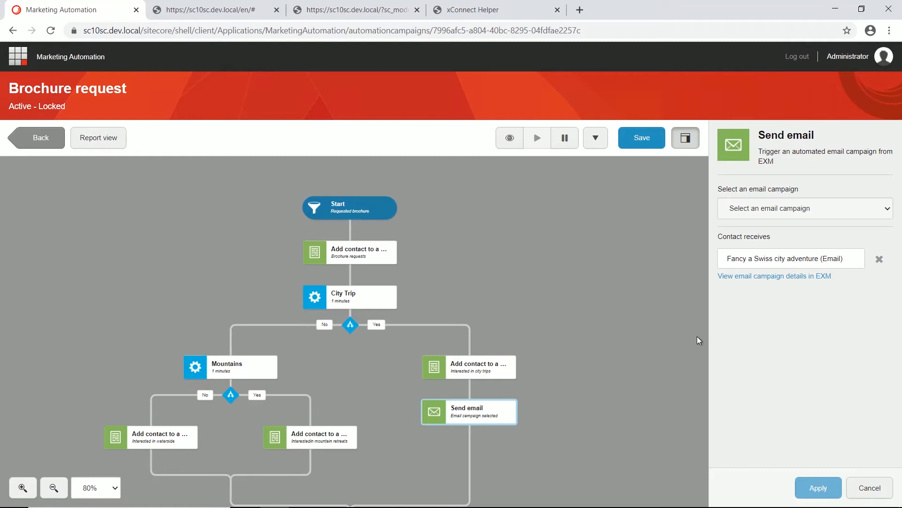
pyautogui.click(253, 370)
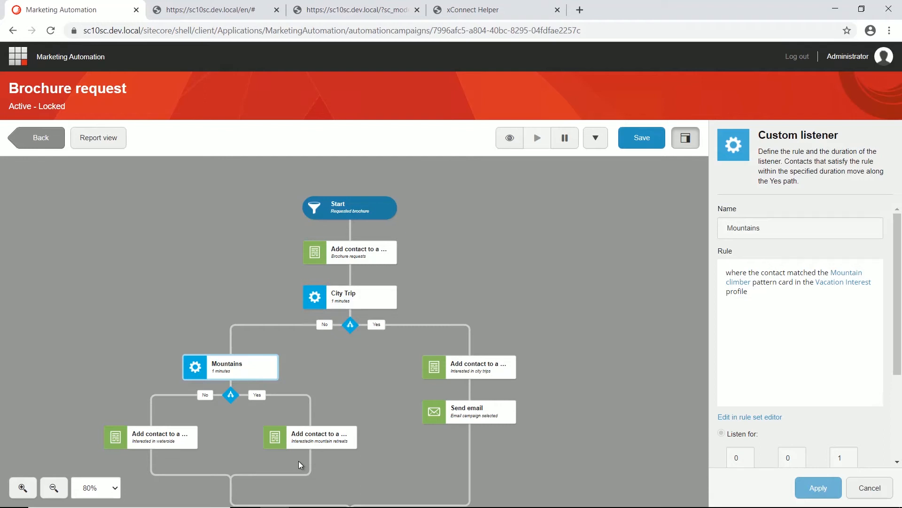
# Step: Pause and deactivate the Brochure request campaign, then return to the Launchpad
pyautogui.click(564, 138)
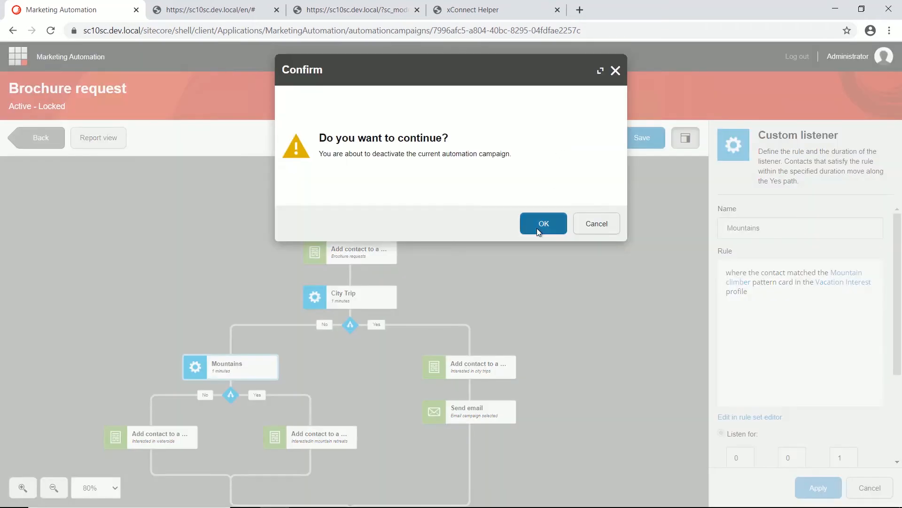
pyautogui.click(538, 227)
pyautogui.click(19, 57)
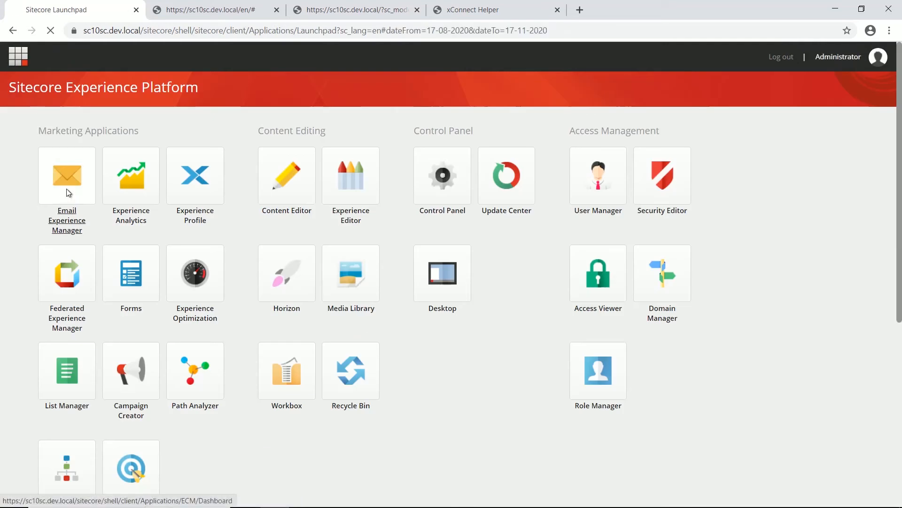
# Step: Create an automated email from the Call To Action Focus template named 'Mountain Retreat'
pyautogui.click(66, 188)
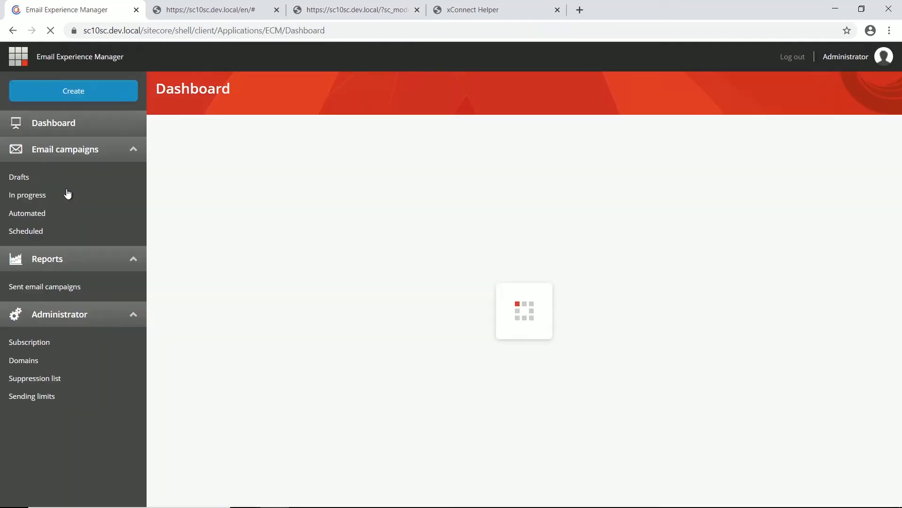
pyautogui.click(86, 92)
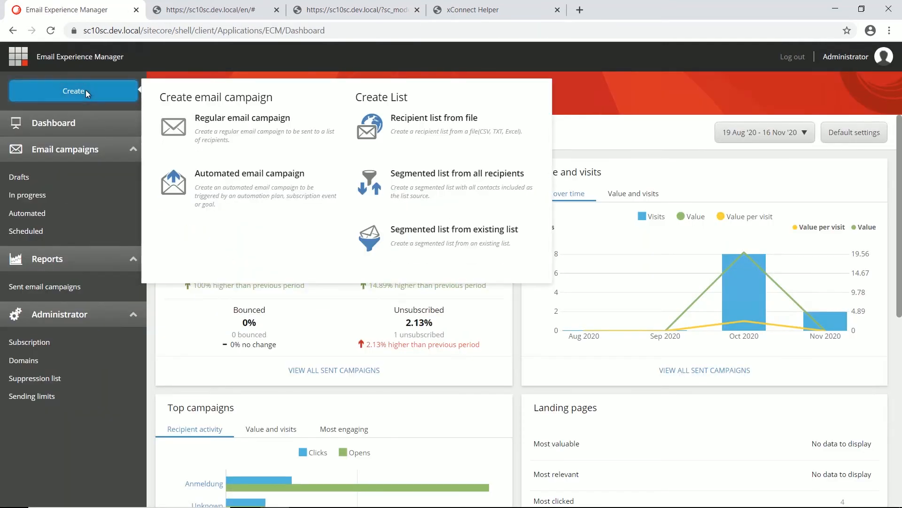
pyautogui.click(234, 193)
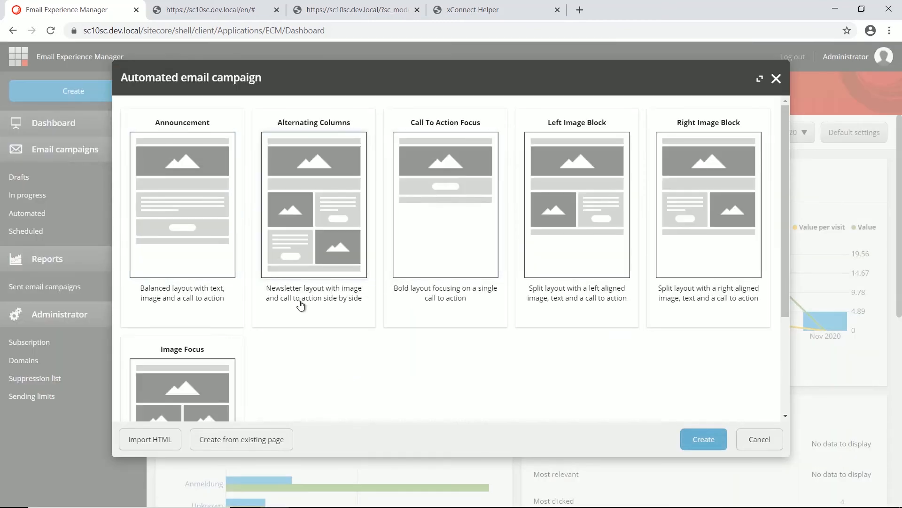
pyautogui.click(450, 239)
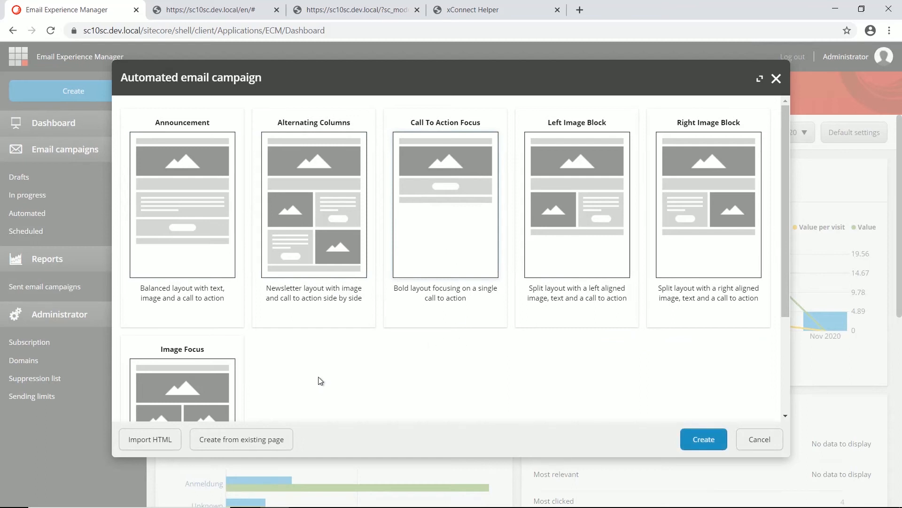
pyautogui.click(695, 438)
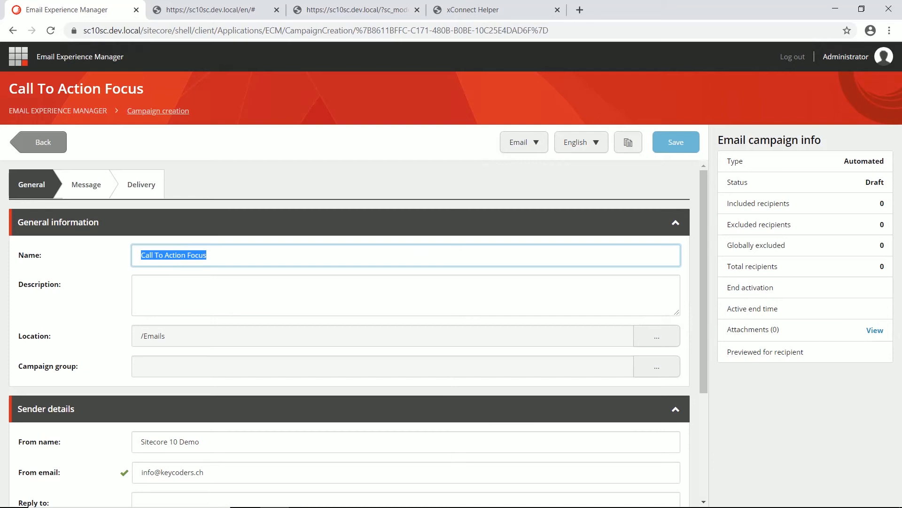
pyautogui.write('Mountain Retreat')
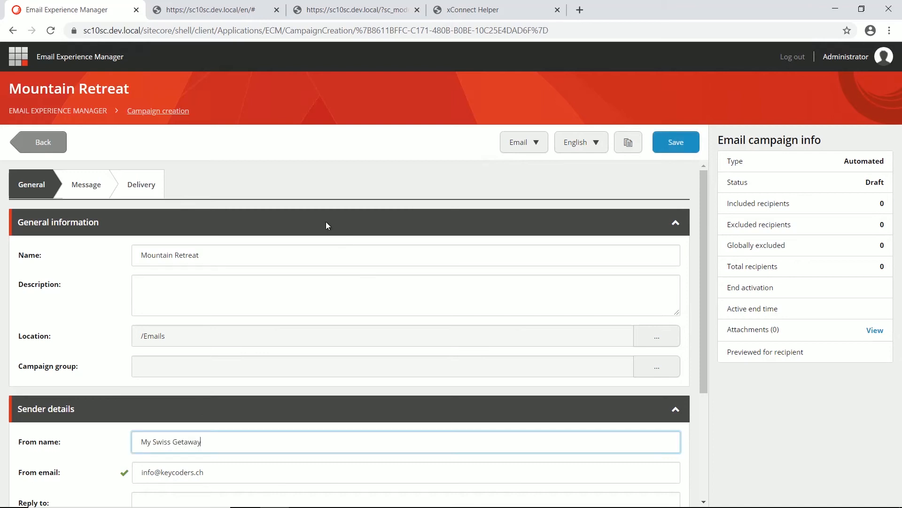
# Step: Set the email subject to 'Want to visit the mountains?' on the Message tab
pyautogui.click(91, 189)
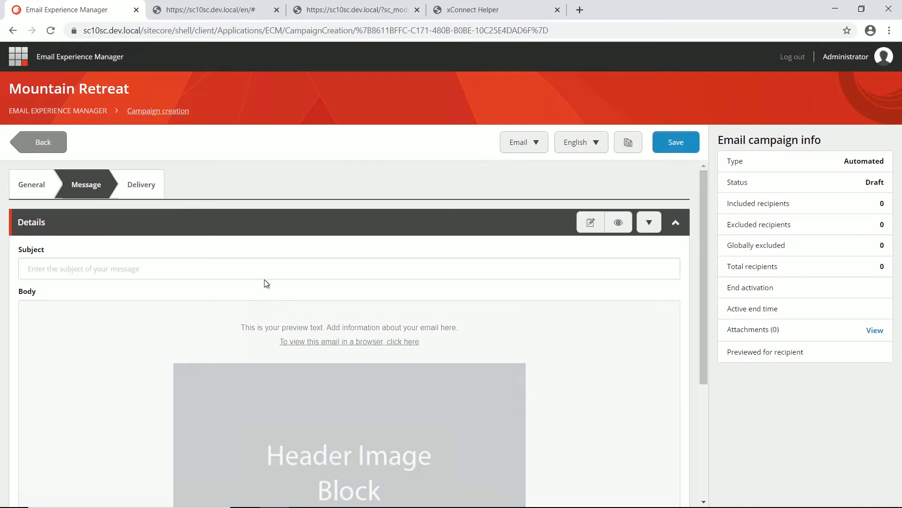
pyautogui.click(84, 268)
pyautogui.write('Want to visit the mountains?')
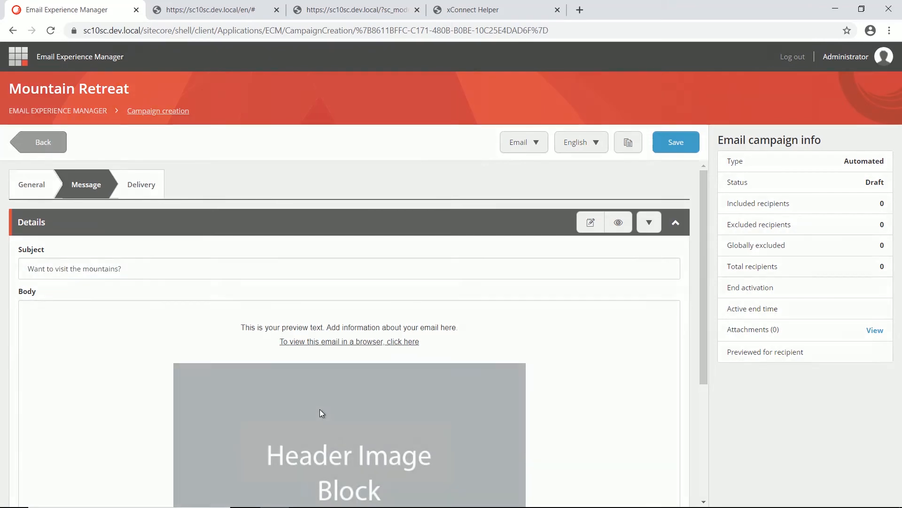
pyautogui.click(319, 409)
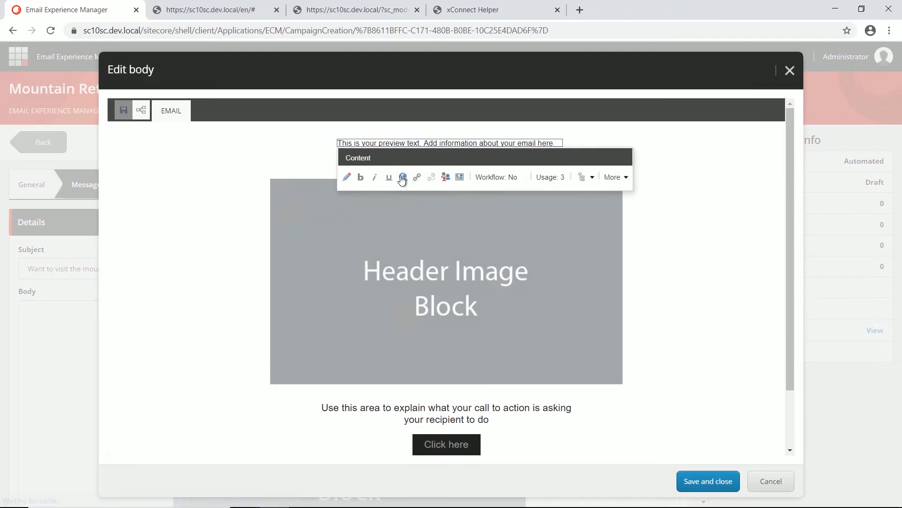
# Step: Remove the preview text component and replace the header image with the Swiss Retreat zermatt photo
pyautogui.click(263, 162)
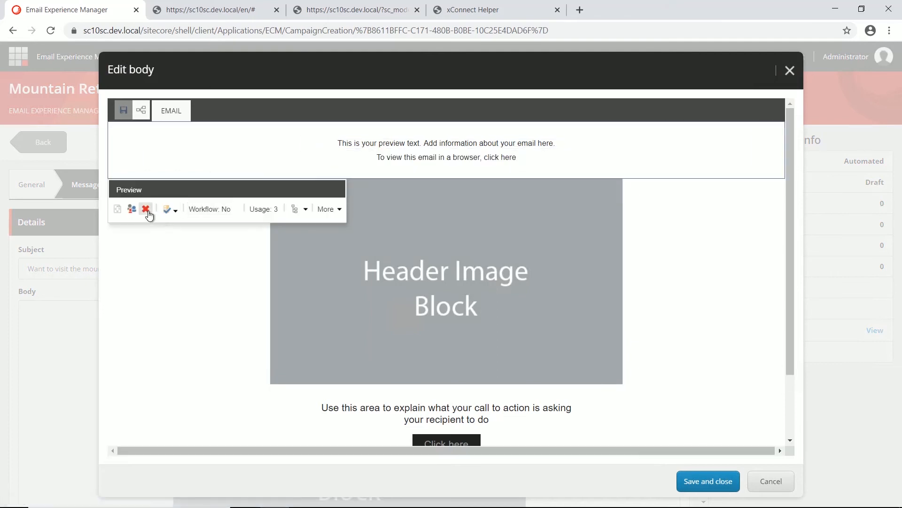
pyautogui.click(146, 208)
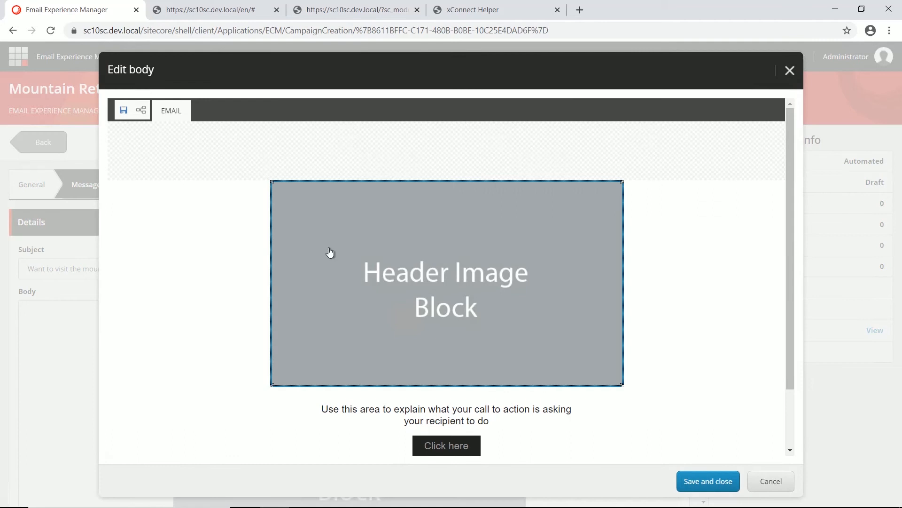
pyautogui.click(309, 256)
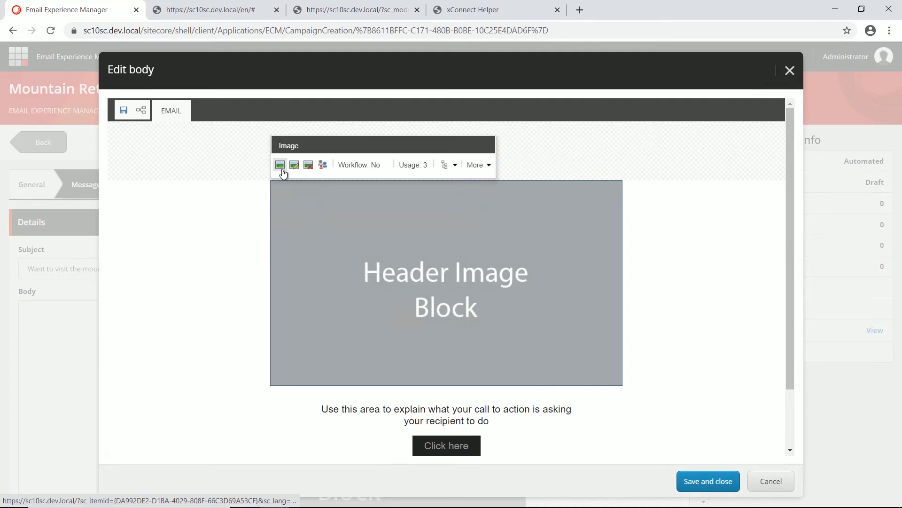
pyautogui.click(280, 166)
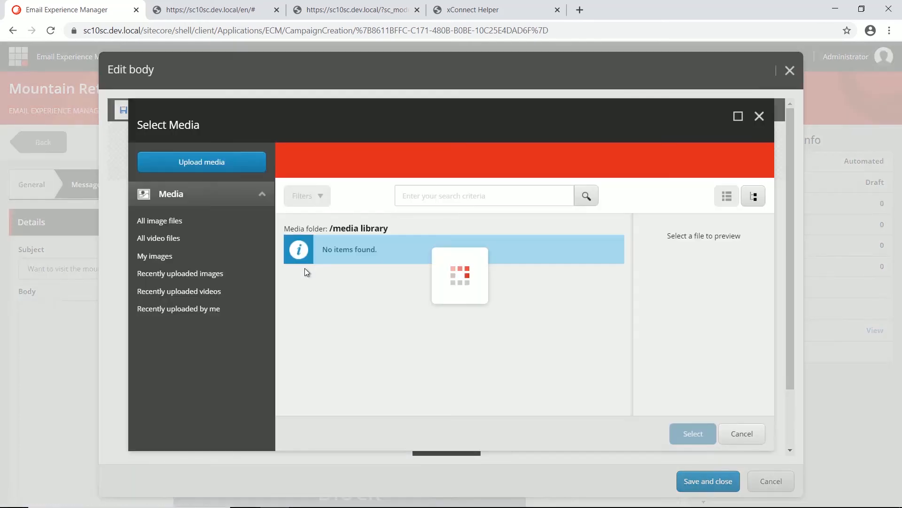
pyautogui.click(748, 200)
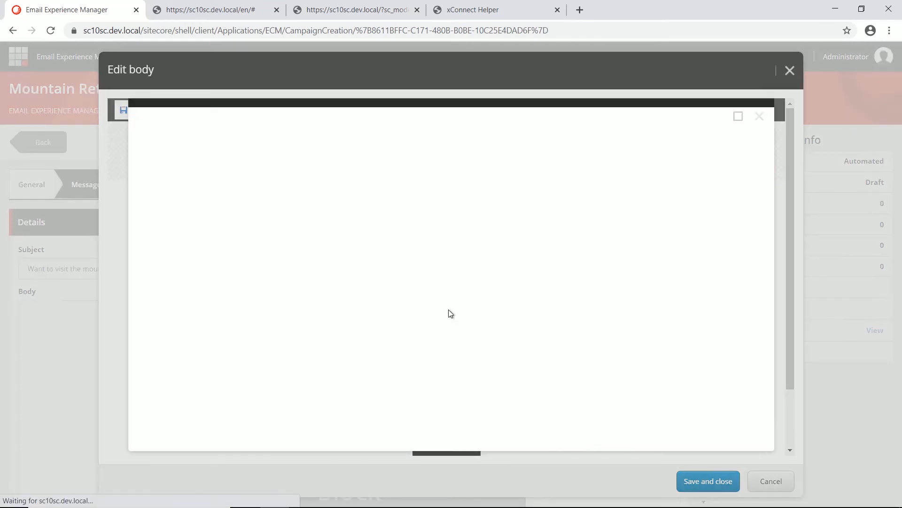
pyautogui.scroll(-1, 390, 380)
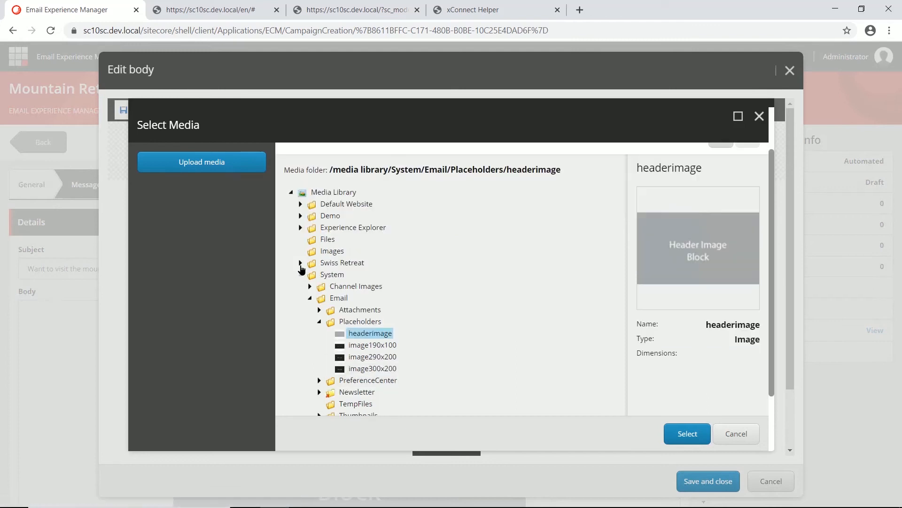
pyautogui.click(300, 262)
pyautogui.click(342, 368)
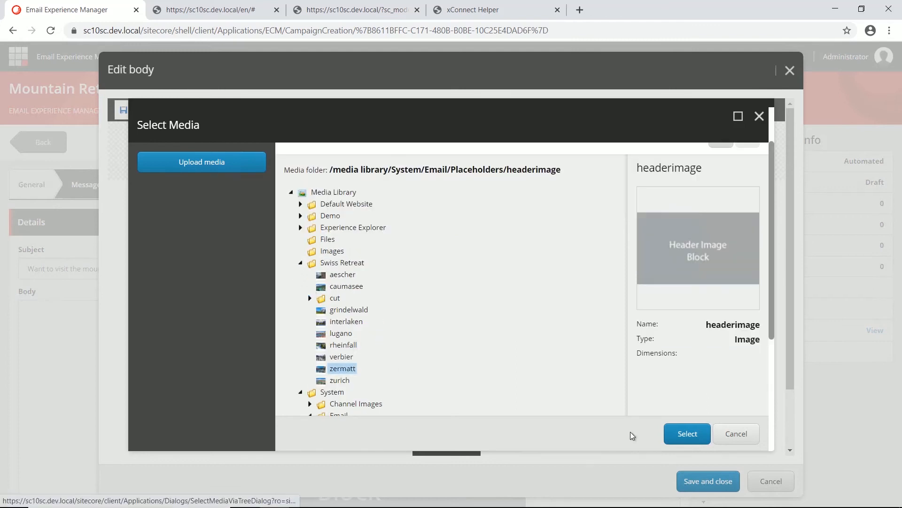
pyautogui.click(687, 433)
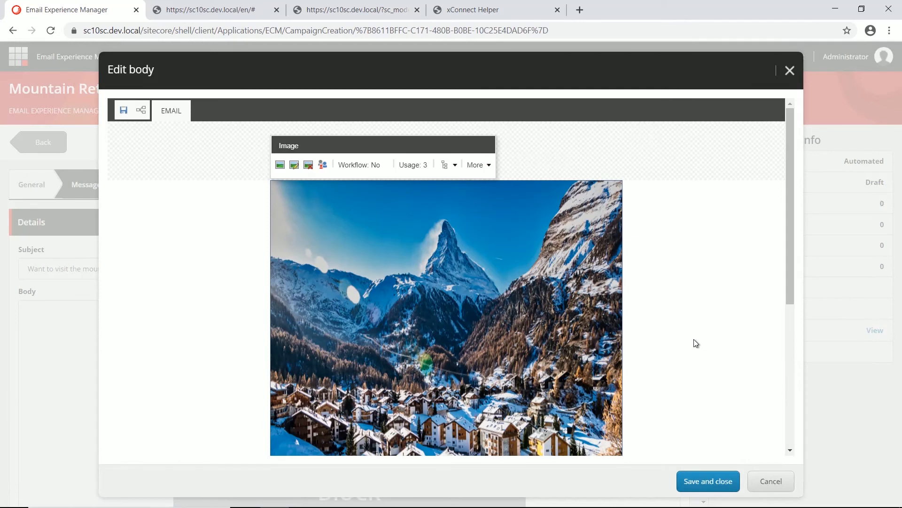
pyautogui.scroll(-5, 694, 340)
pyautogui.click(504, 348)
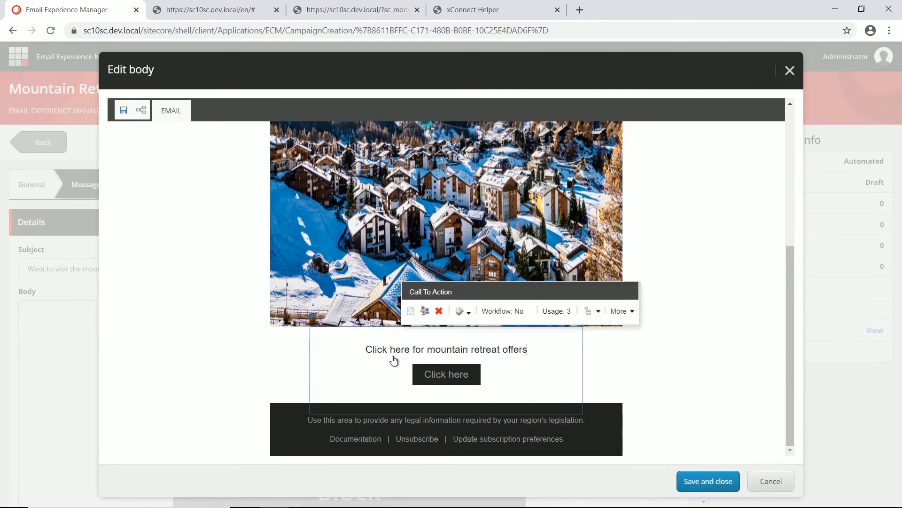
# Step: Finish the call-to-action text and link the Click here button to Swiss Retreat/Home/Landingpages/Mountain Retreat
pyautogui.write('.')
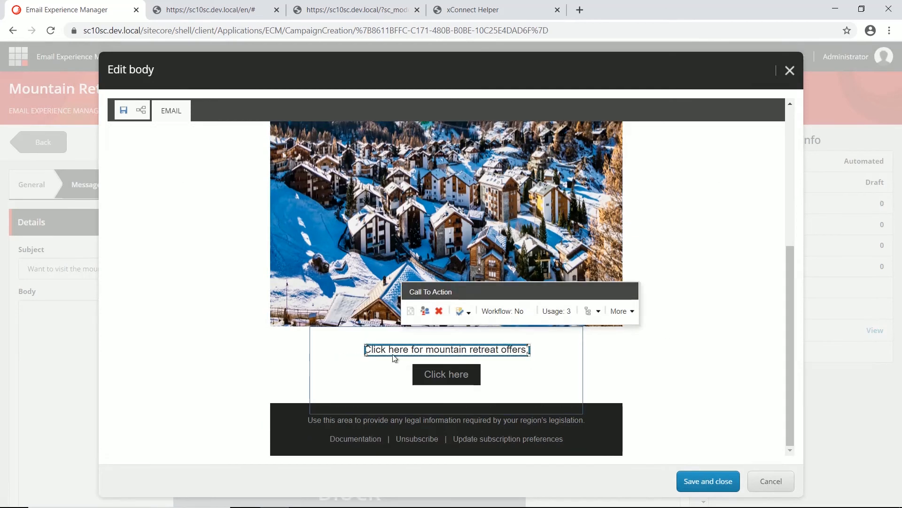
pyautogui.click(461, 383)
pyautogui.click(453, 376)
pyautogui.click(434, 354)
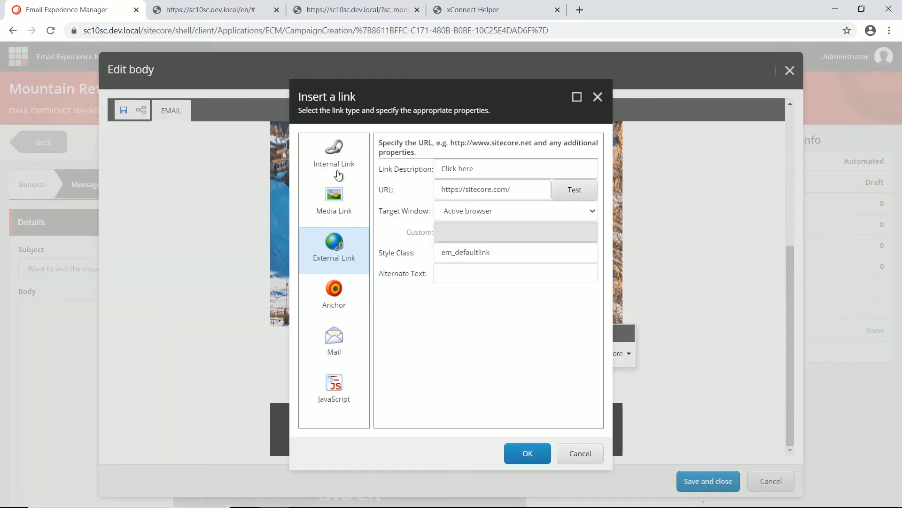
pyautogui.click(338, 175)
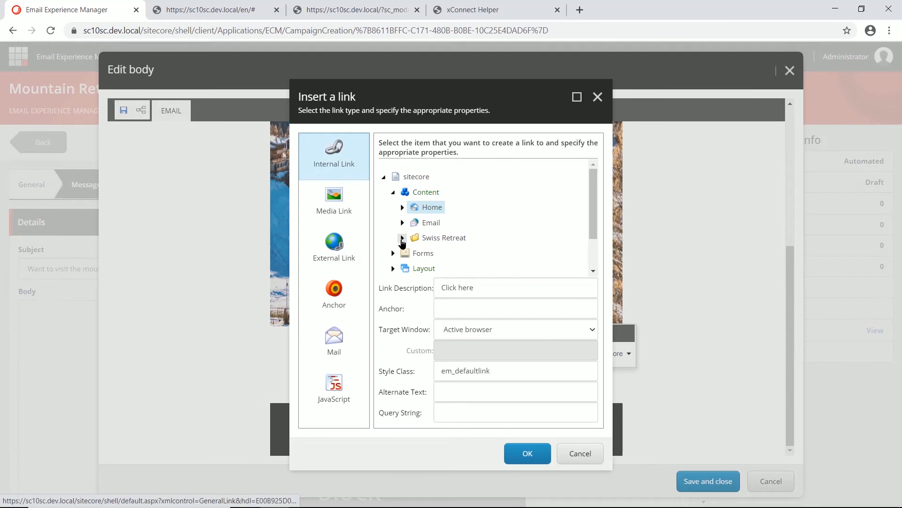
pyautogui.click(402, 238)
pyautogui.click(412, 254)
pyautogui.scroll(-1, 482, 232)
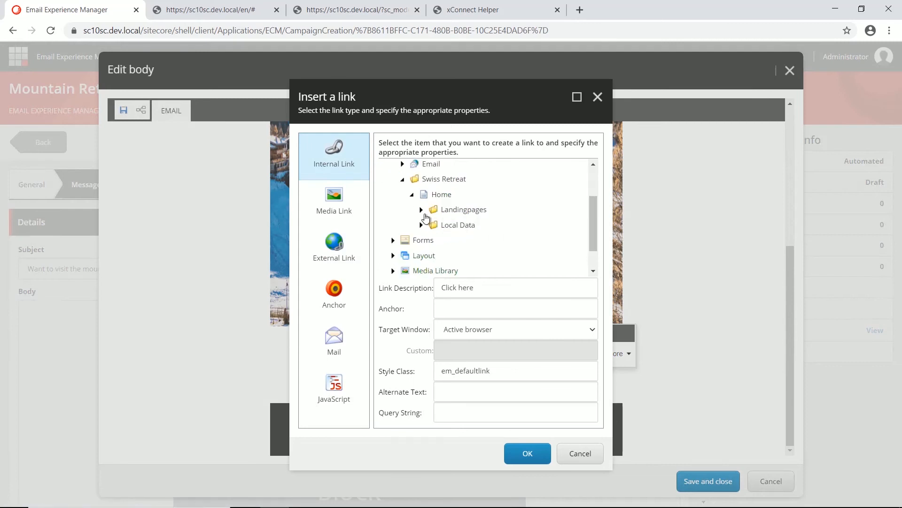
pyautogui.click(421, 210)
pyautogui.click(484, 240)
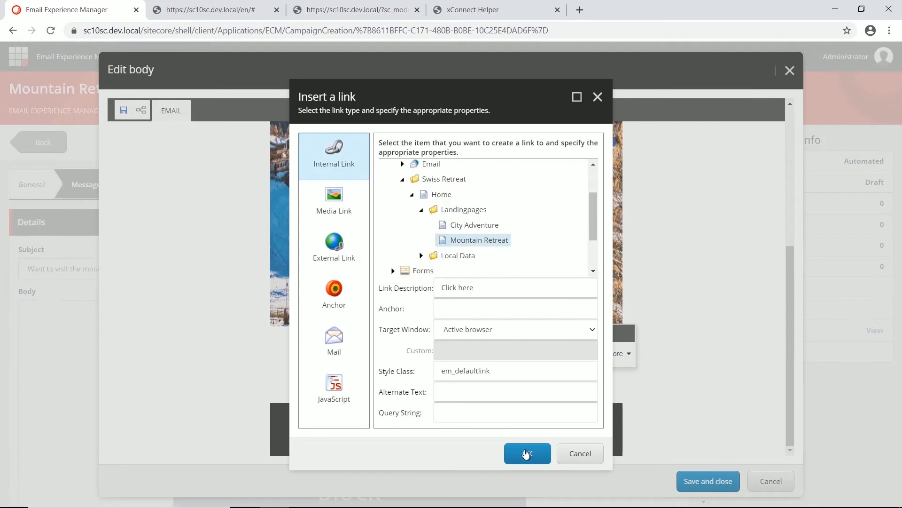
pyautogui.click(527, 454)
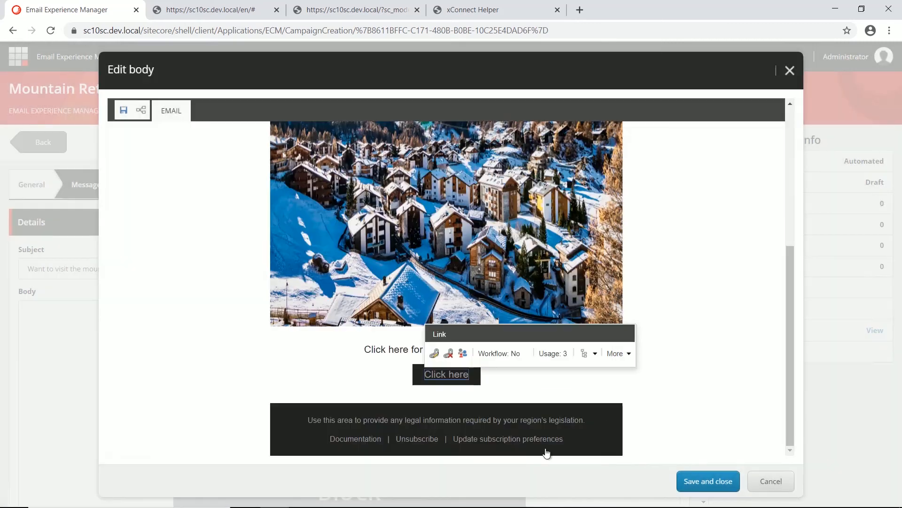
# Step: Save the Mountain Retreat email body and close the editor
pyautogui.click(699, 353)
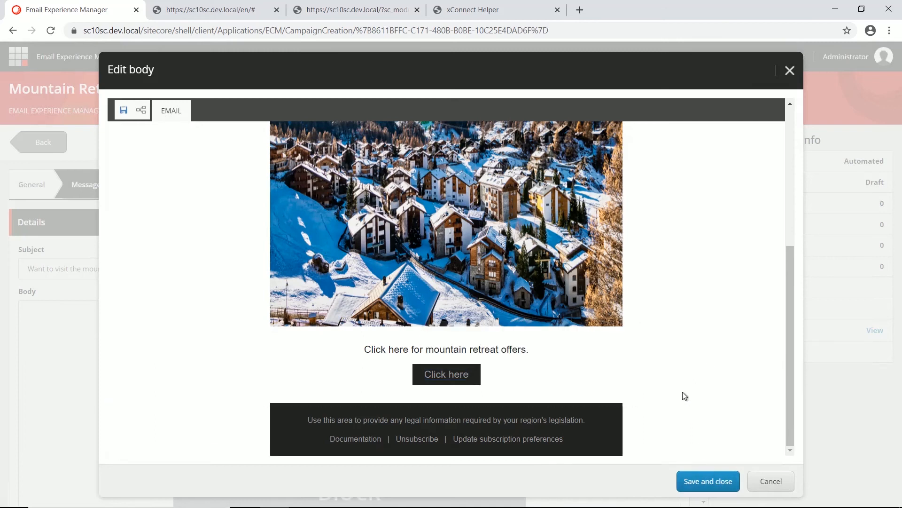
pyautogui.click(704, 492)
pyautogui.scroll(-3, 647, 394)
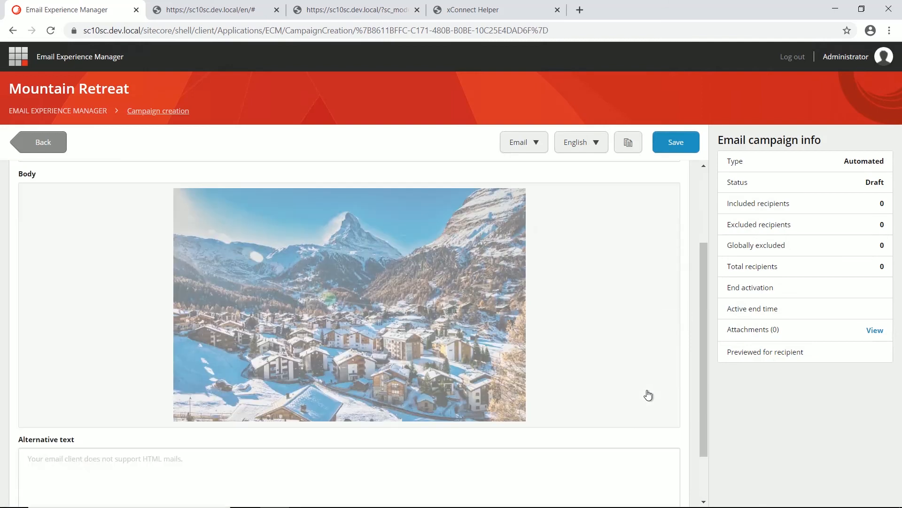
# Step: Activate the Mountain Retreat email campaign from the Delivery tab, then return to the Launchpad
pyautogui.scroll(5, 645, 372)
pyautogui.click(144, 186)
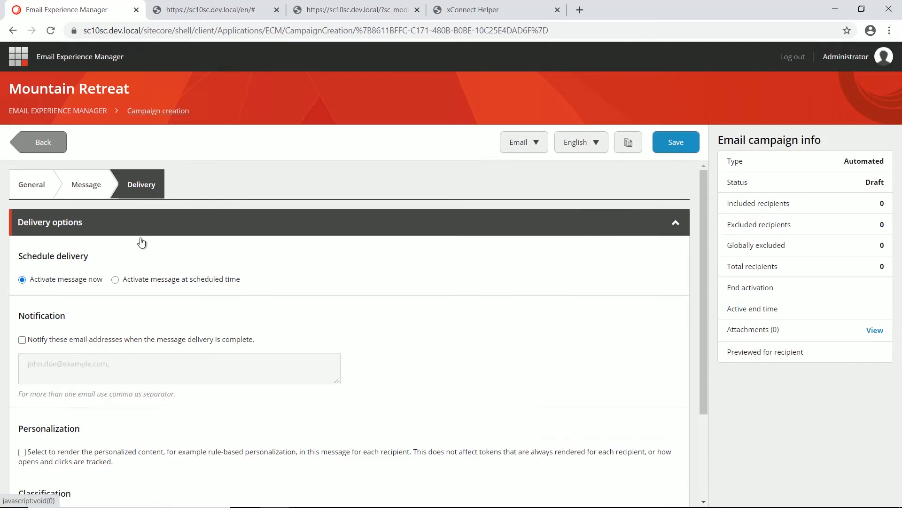
pyautogui.scroll(-3, 476, 304)
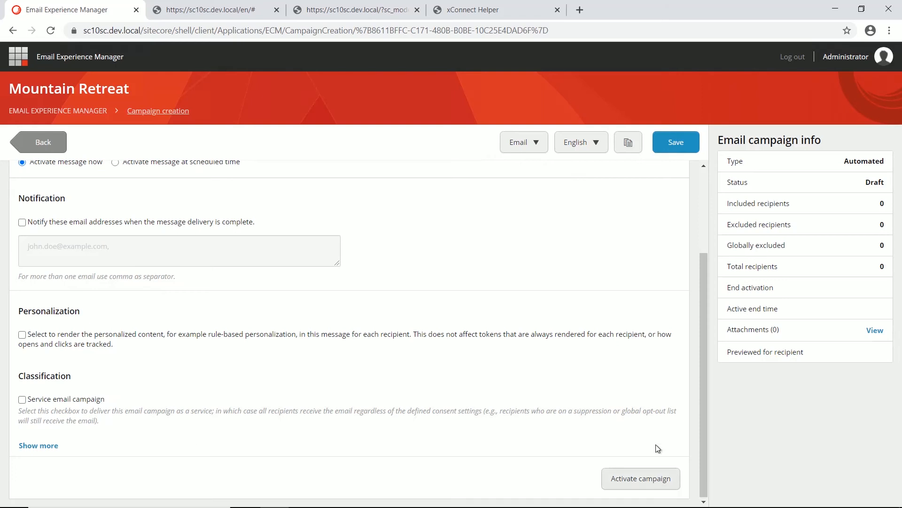
pyautogui.click(654, 482)
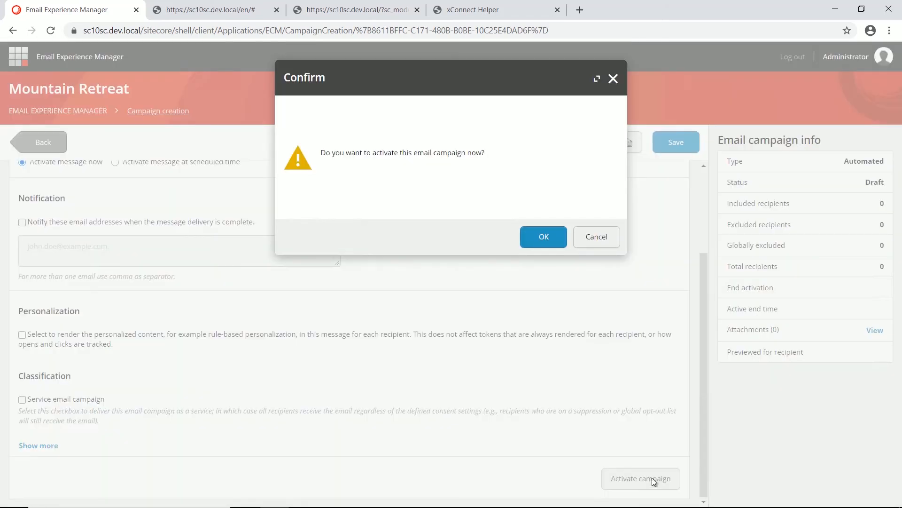
pyautogui.click(544, 230)
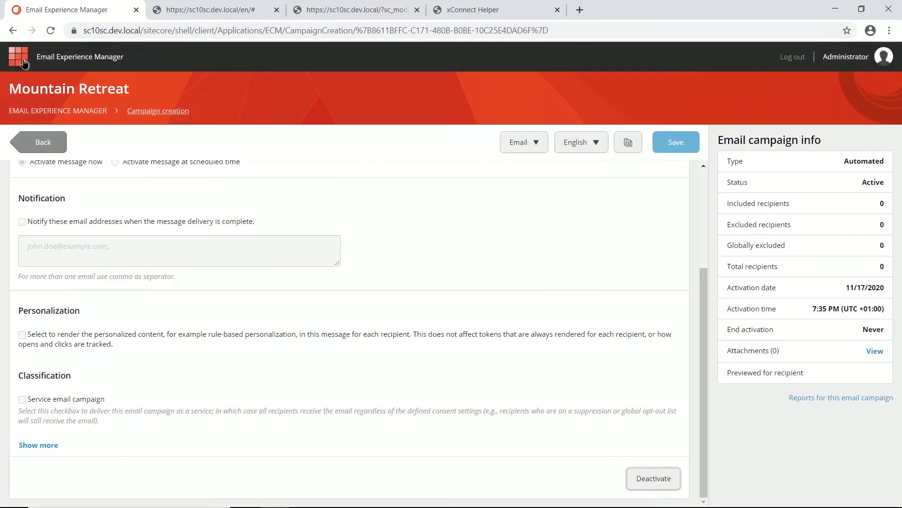
pyautogui.click(24, 63)
pyautogui.scroll(-2, 123, 433)
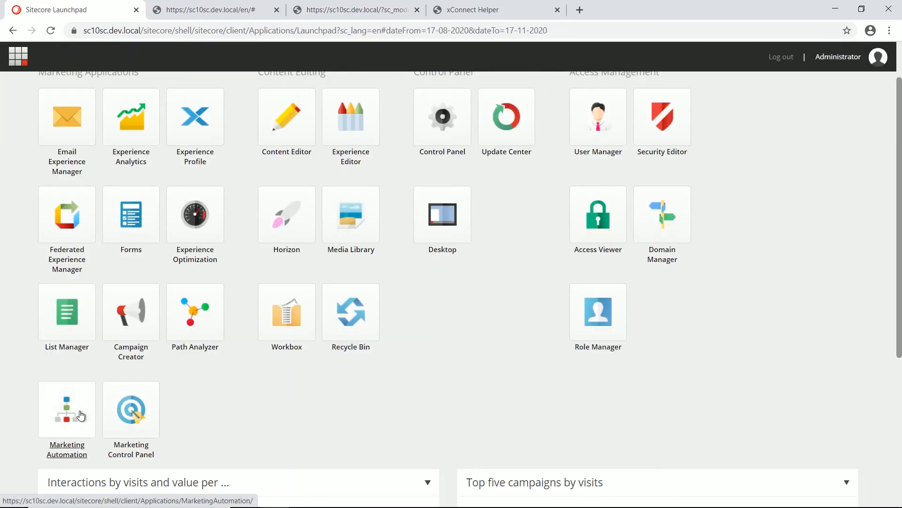
# Step: In Brochure request, add a Send email step for Mountain Retreat (Email) under the mountain retreats step
pyautogui.click(80, 416)
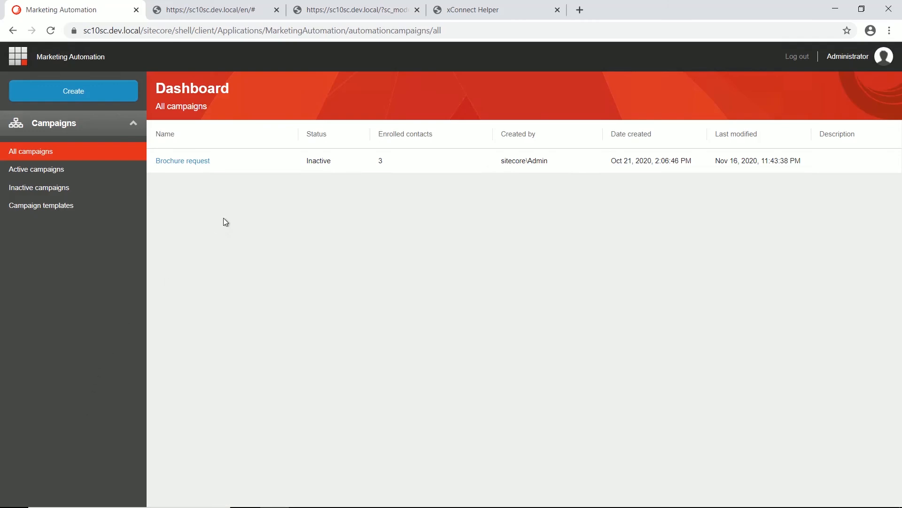
pyautogui.click(197, 161)
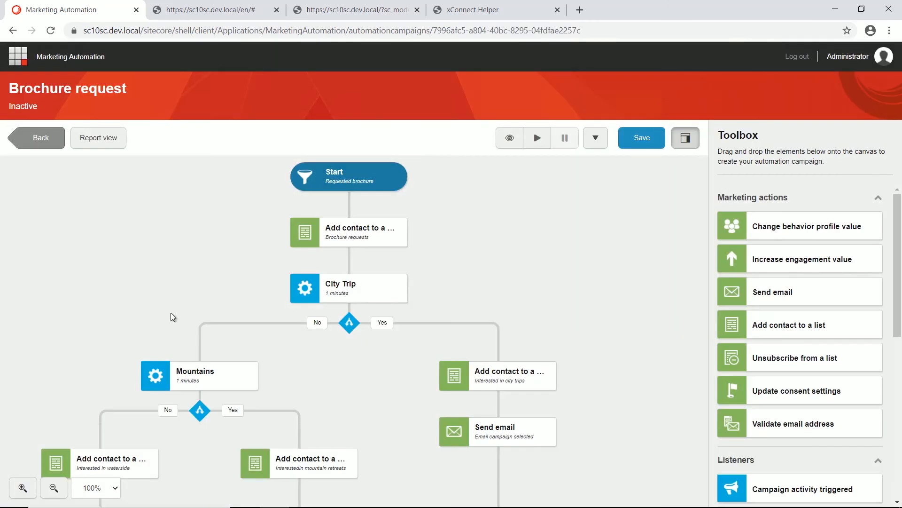
pyautogui.scroll(-1, 171, 313)
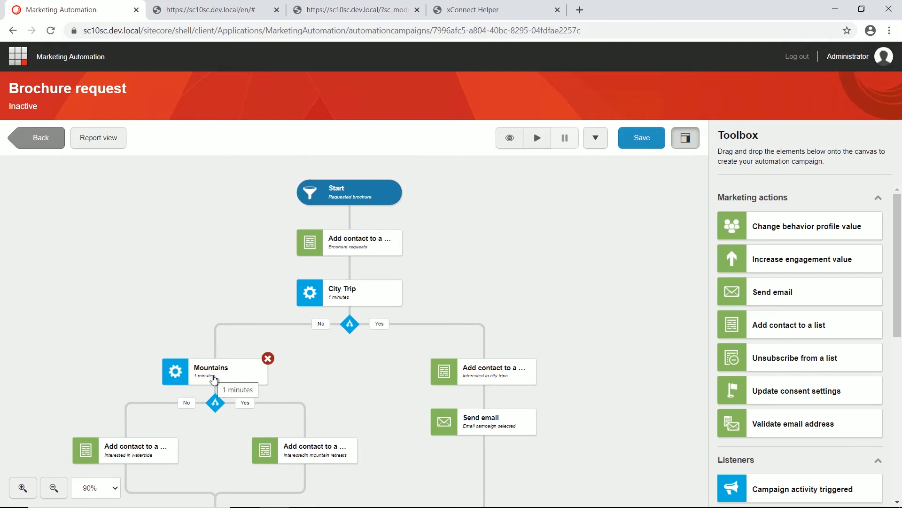
pyautogui.moveTo(757, 292); pyautogui.dragTo(304, 488)
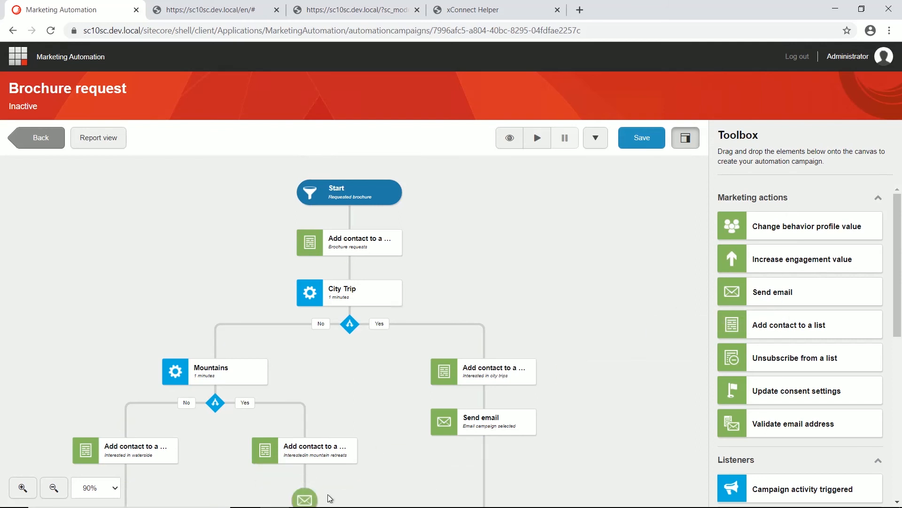
pyautogui.click(791, 208)
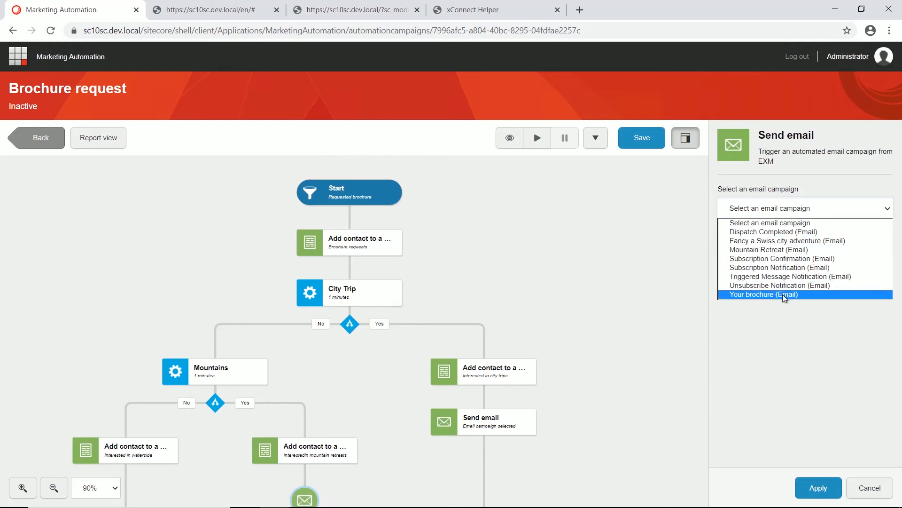
pyautogui.click(784, 250)
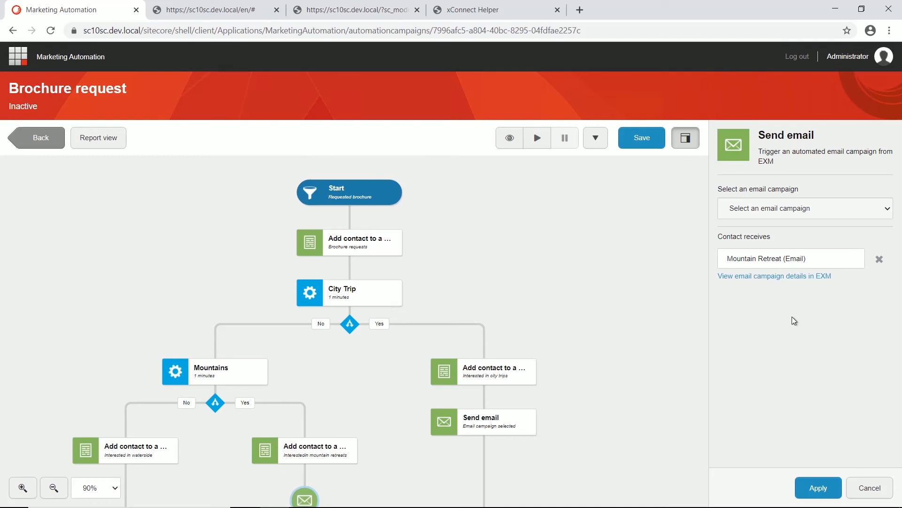
pyautogui.click(818, 487)
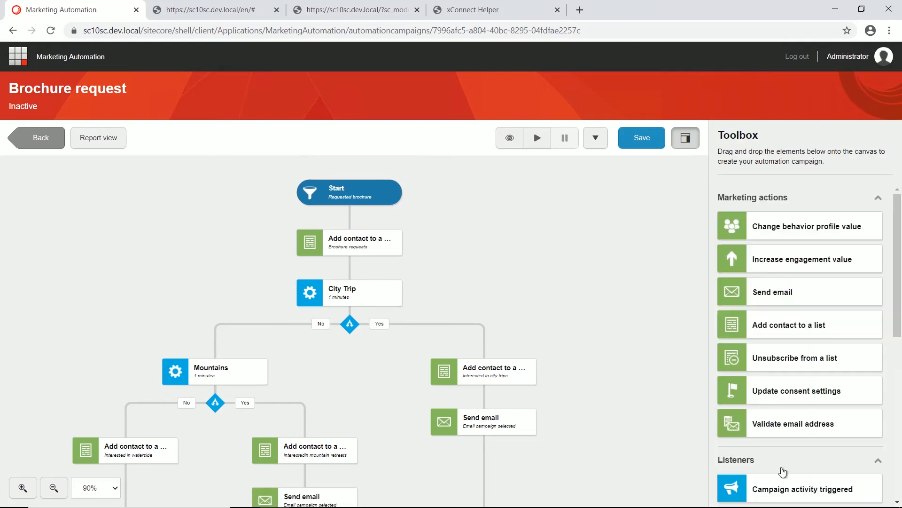
# Step: Insert a 2-day Delay step on the mountain retreats branch and save the campaign
pyautogui.scroll(-1, 697, 409)
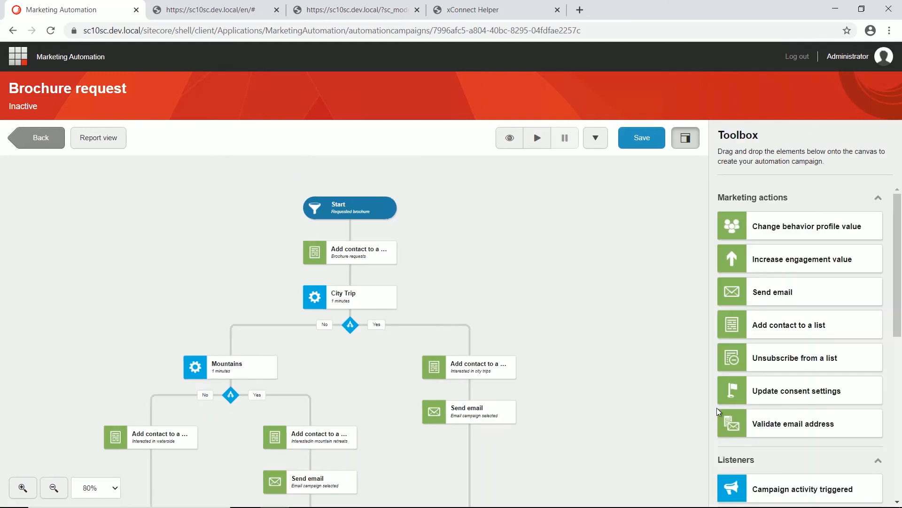
pyautogui.scroll(-5, 757, 437)
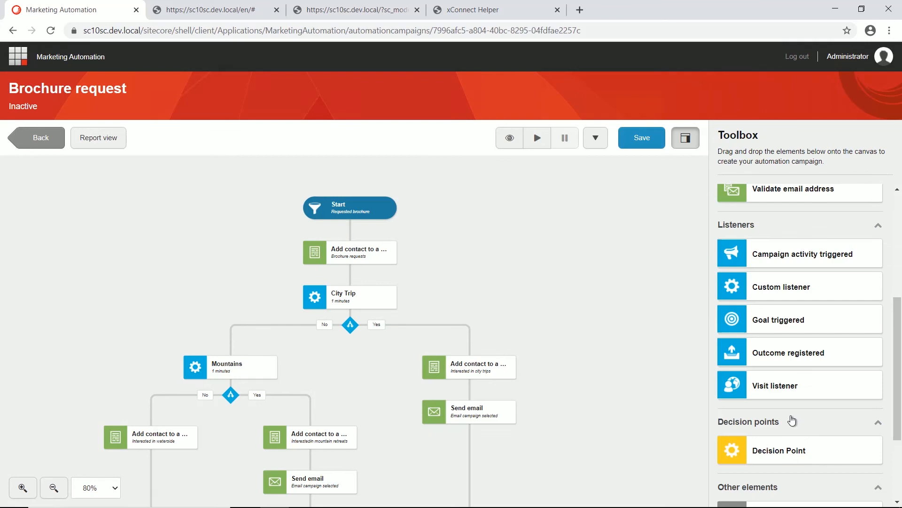
pyautogui.scroll(-1, 792, 421)
pyautogui.scroll(-1, 820, 353)
pyautogui.moveTo(808, 398); pyautogui.dragTo(310, 470)
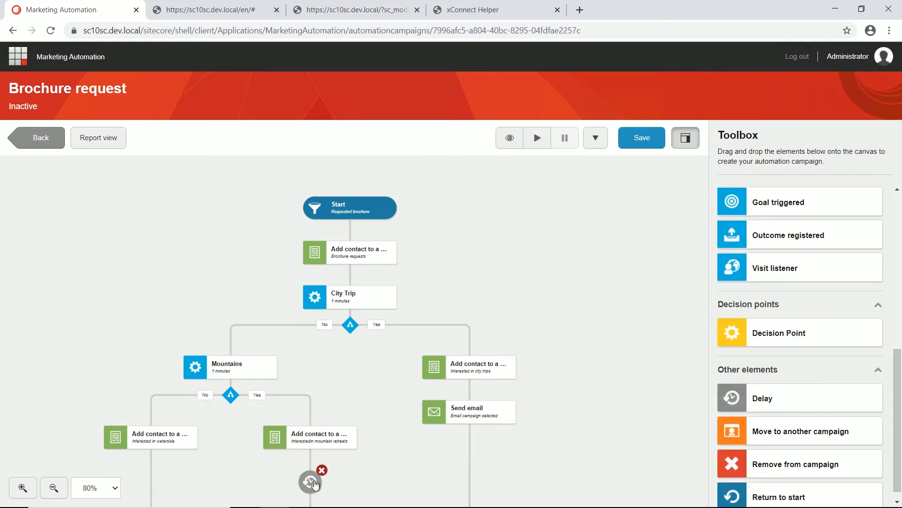
pyautogui.click(748, 254)
pyautogui.click(748, 254)
pyautogui.click(820, 486)
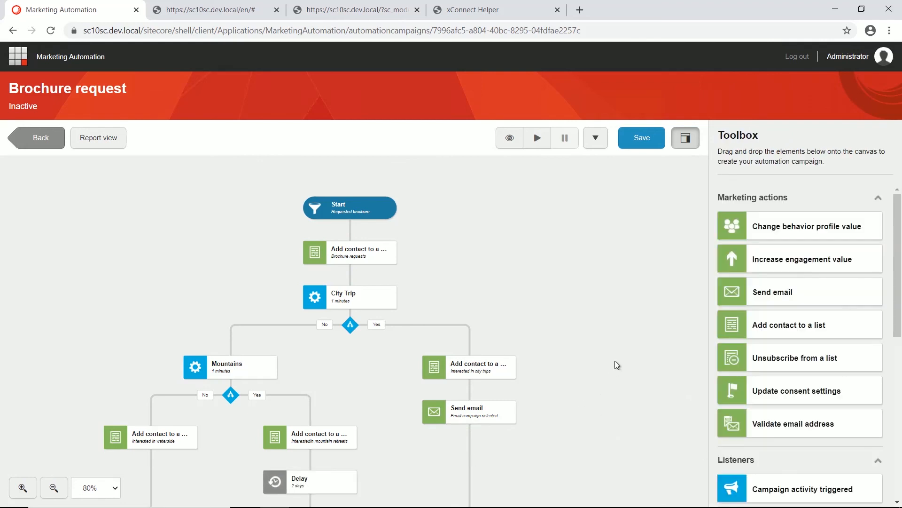
pyautogui.click(648, 139)
# Step: Clear the campaign's end date in its details and save
pyautogui.click(509, 137)
pyautogui.click(383, 286)
pyautogui.hotkey('ctrl', 'a')
pyautogui.press('BackSpace')
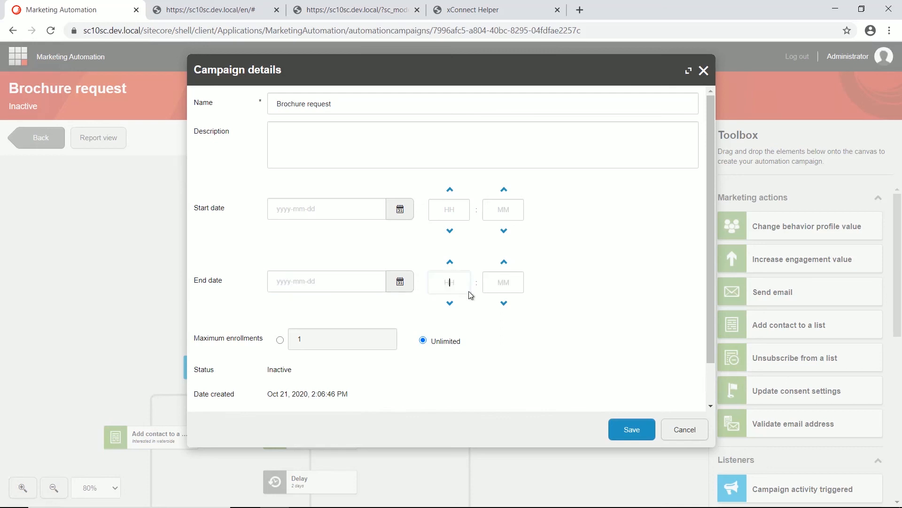
pyautogui.click(631, 436)
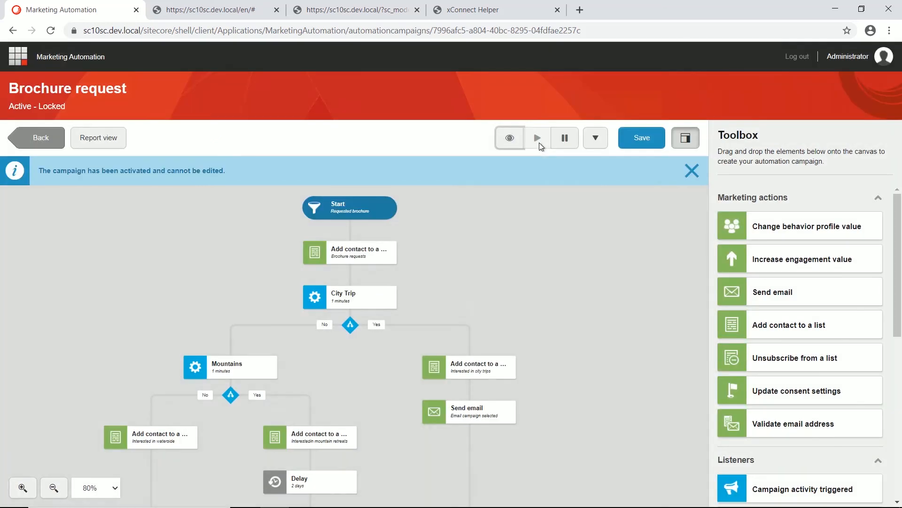